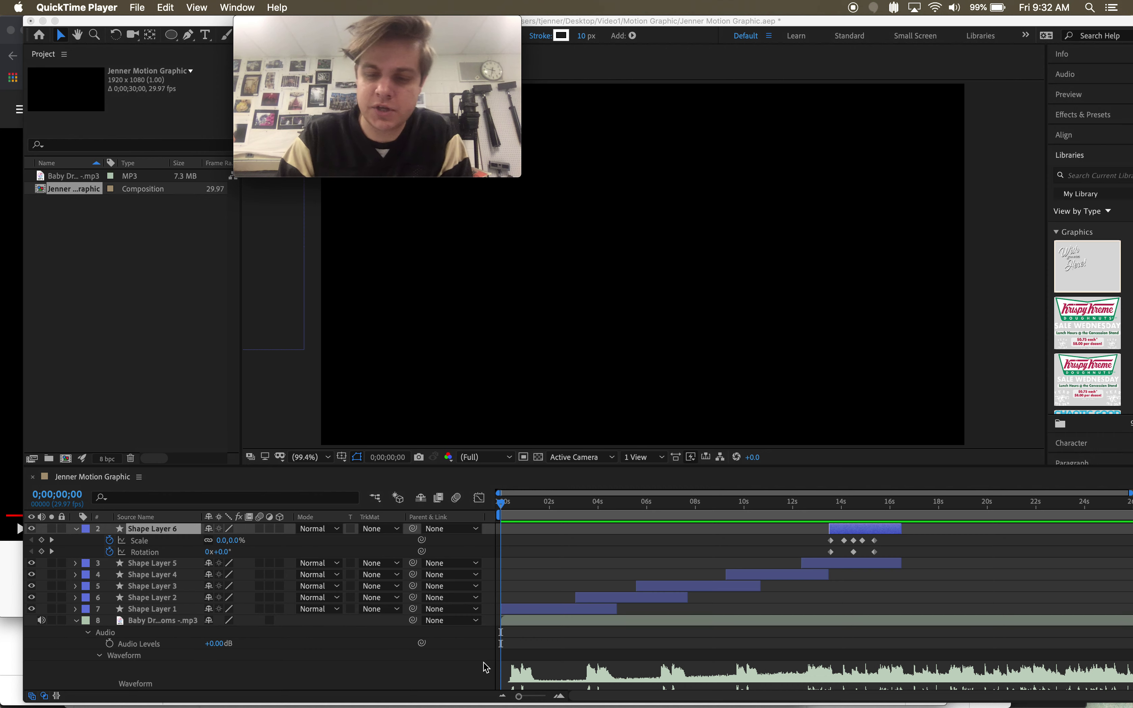
# Start previewing the existing colour-wipe animation with the volume adjusted
pyautogui.press('XF86AudioRaiseVolume')
pyautogui.press('XF86AudioRaiseVolume')
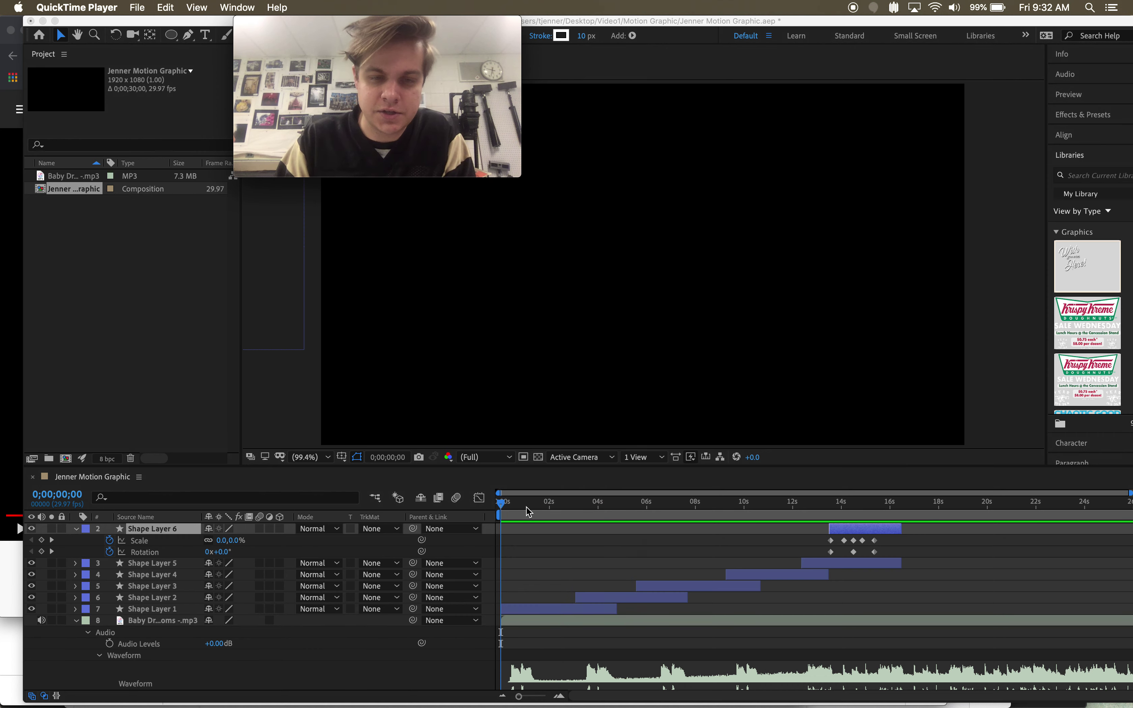
pyautogui.click(523, 565)
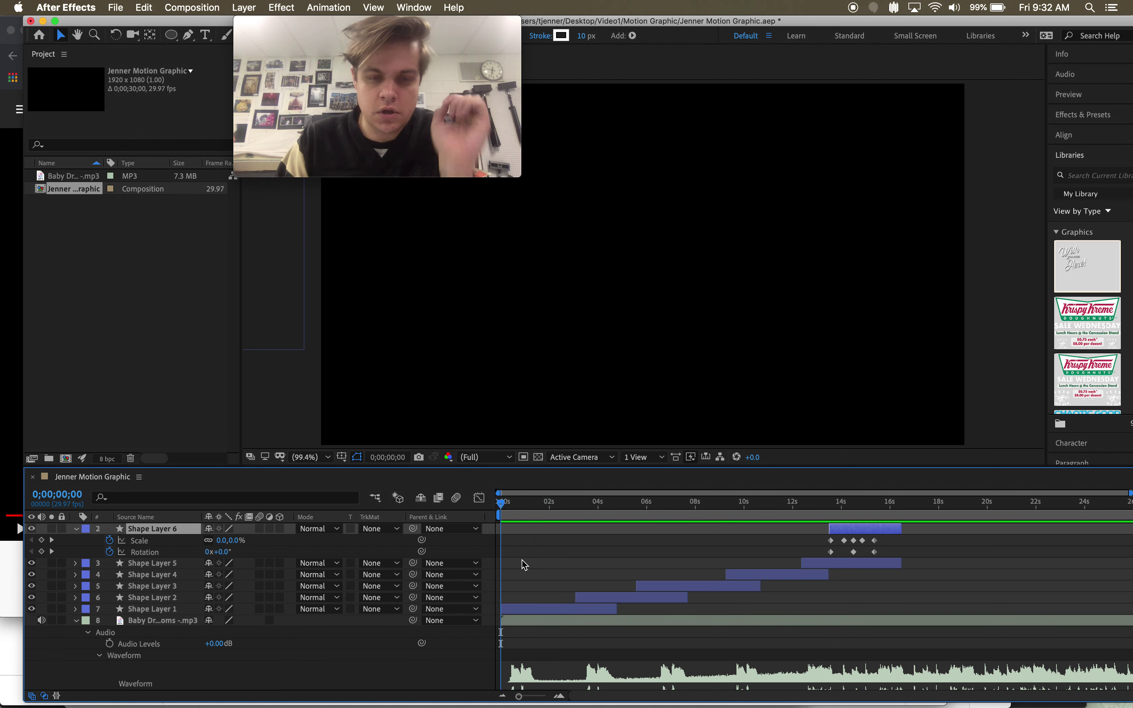
pyautogui.press('space')
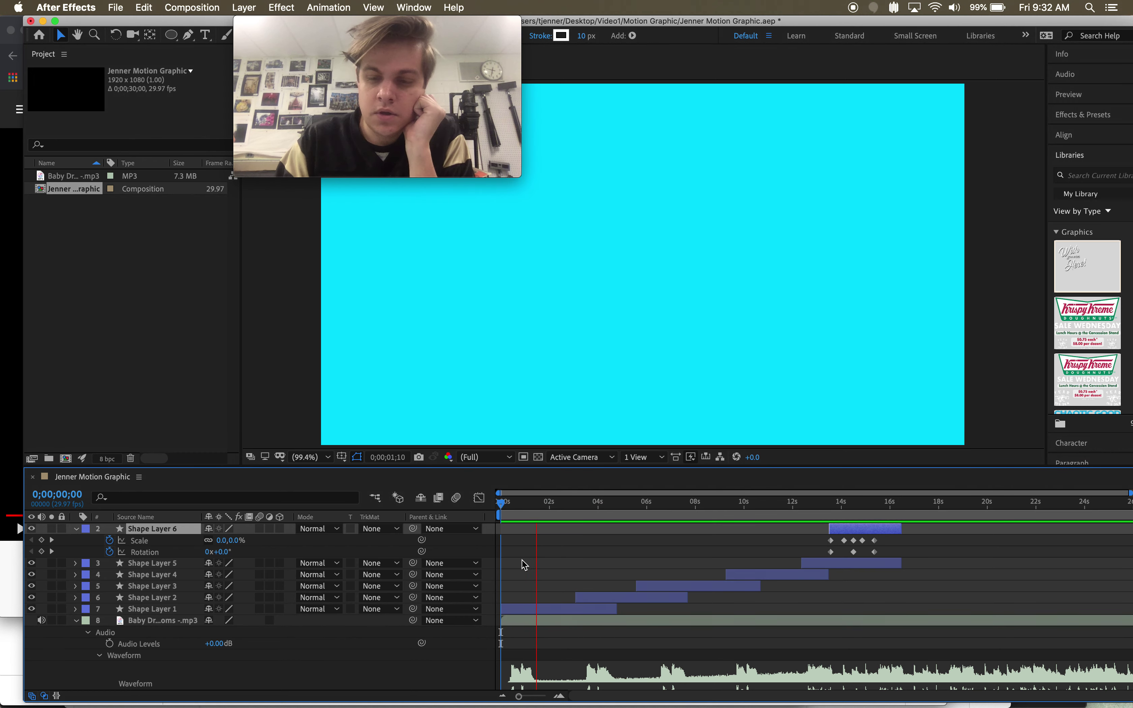
pyautogui.press('XF86AudioLowerVolume')
pyautogui.press('XF86AudioLowerVolume')
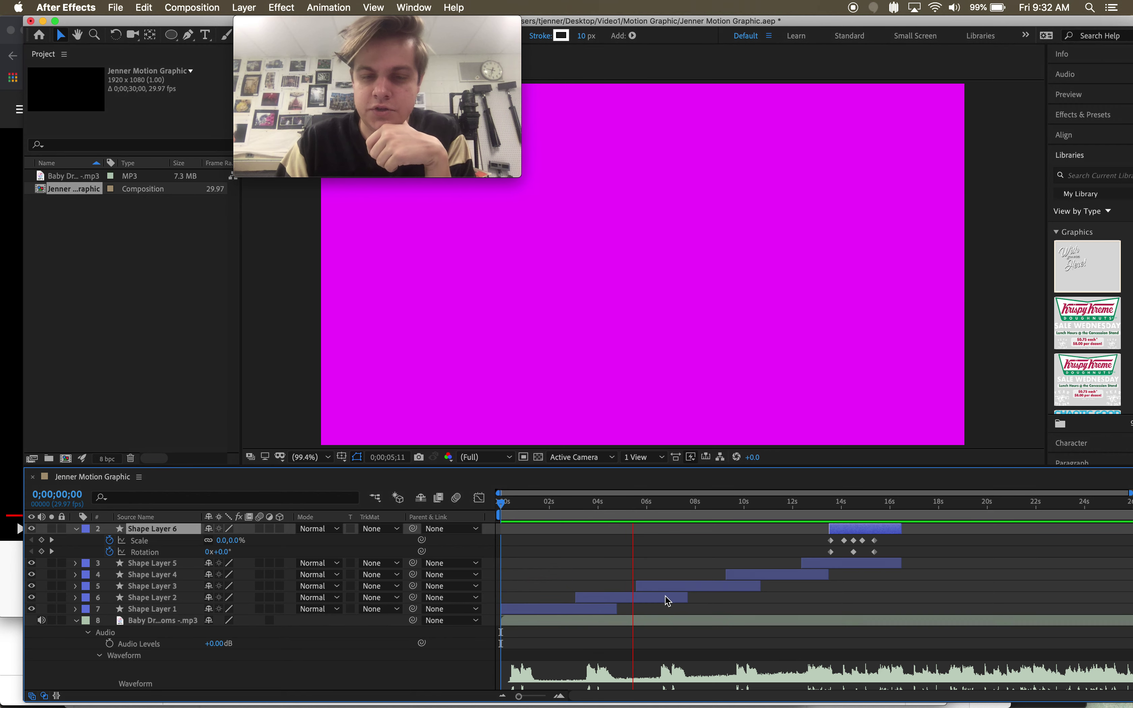
# Reveal Shape Layer 3's animated properties, then hide them again
pyautogui.click(687, 586)
pyautogui.press('u')
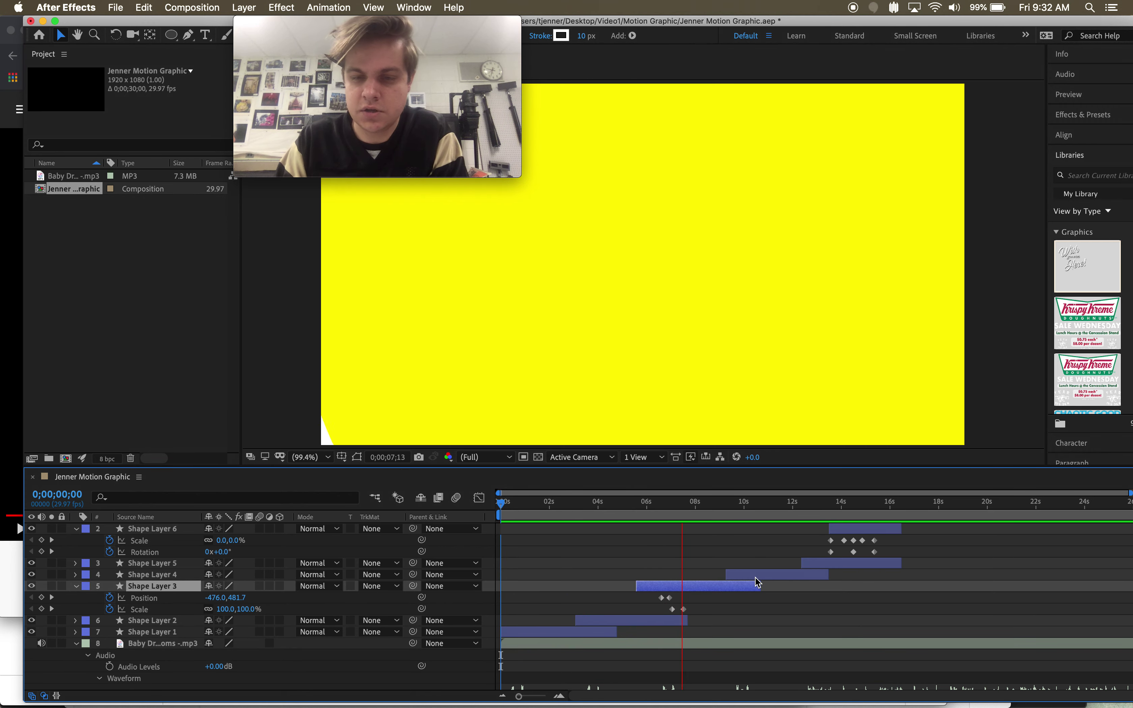
pyautogui.scroll(-3, 755, 599)
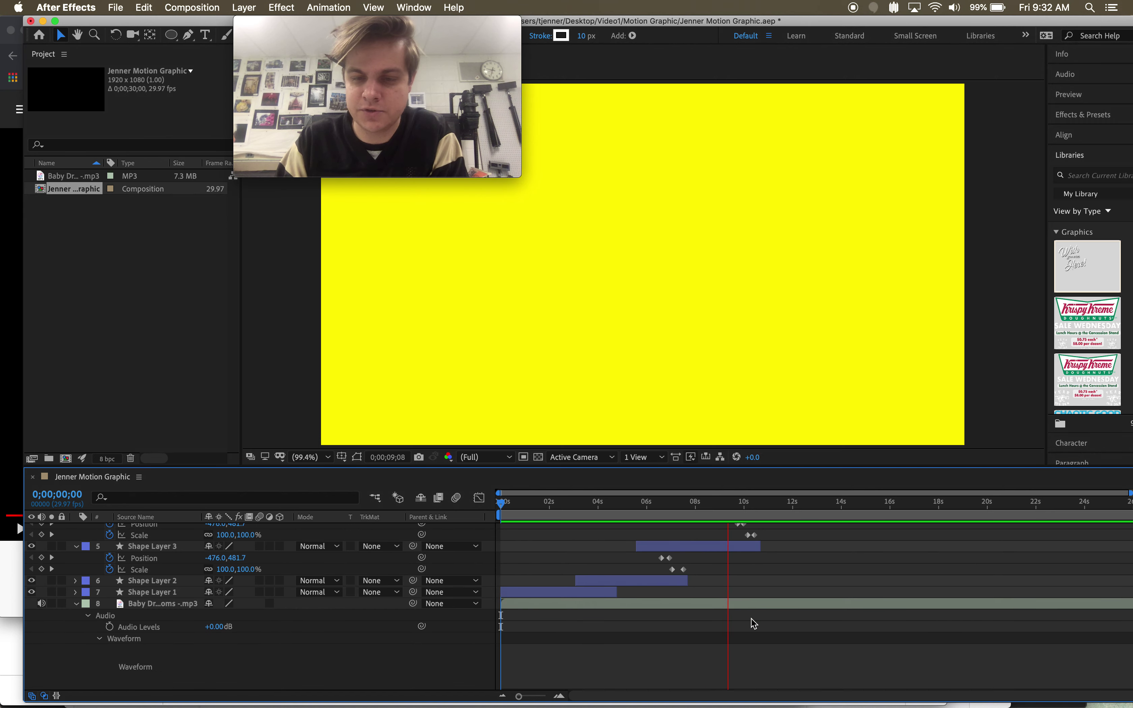
pyautogui.click(698, 548)
pyautogui.press('u')
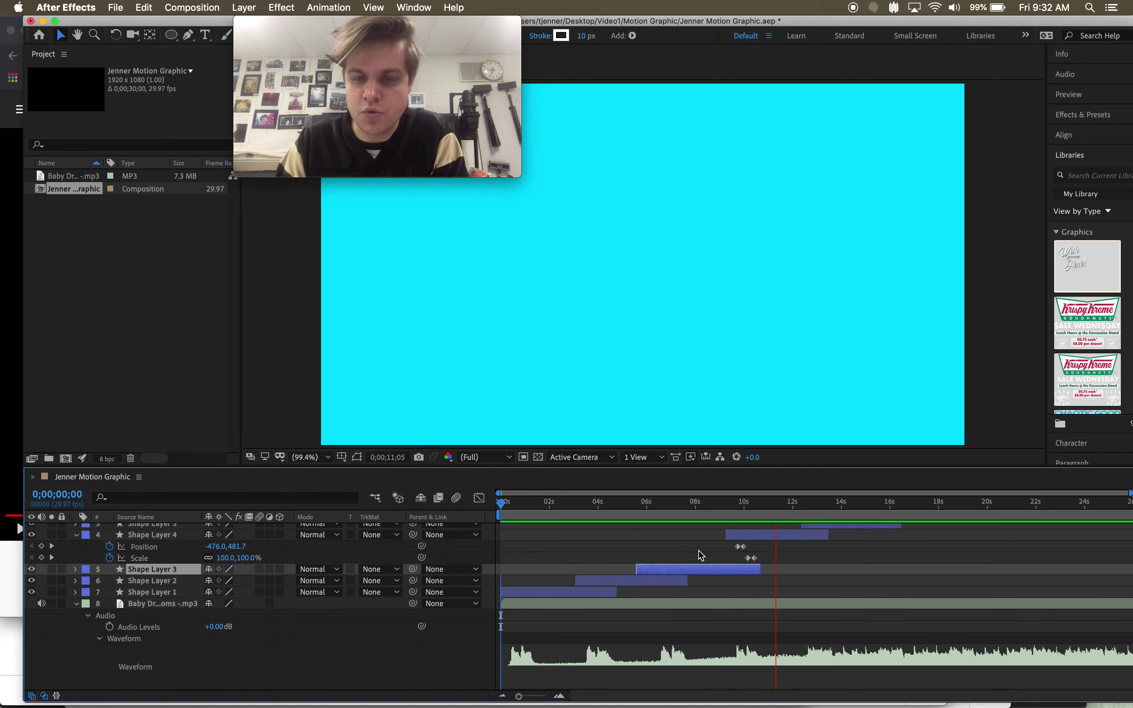
pyautogui.scroll(4, 816, 629)
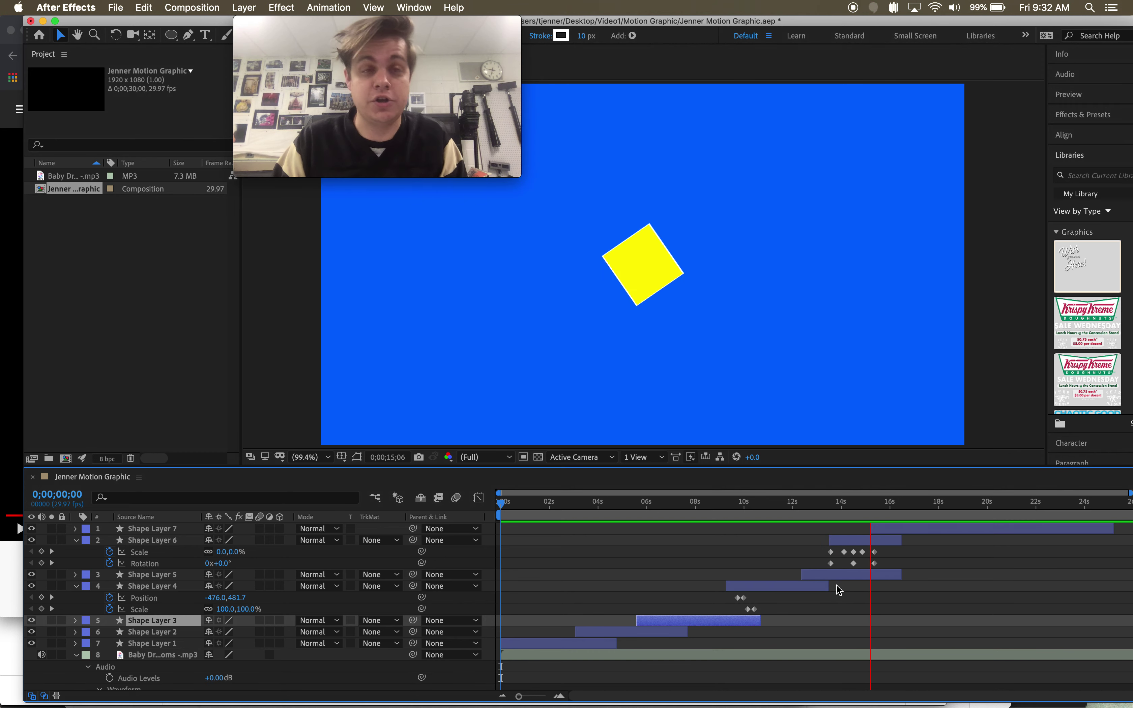
# Stop the preview at 15;13 and hide Shape Layer 4's Position and Scale
pyautogui.press('space')
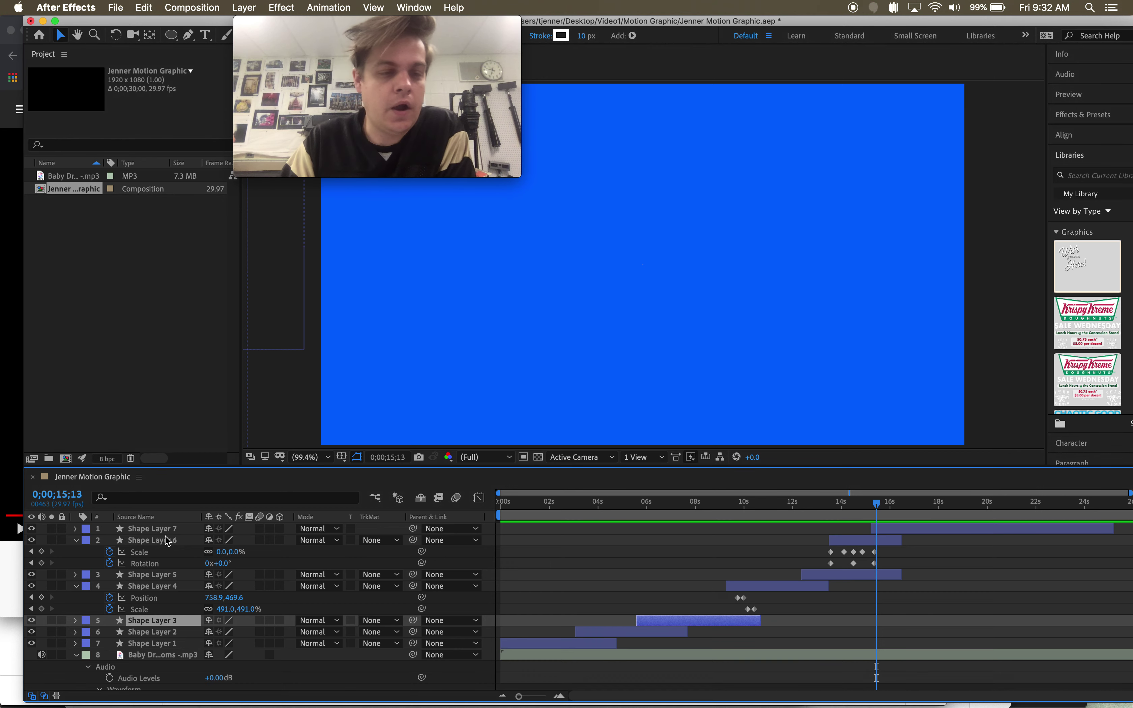
pyautogui.click(155, 586)
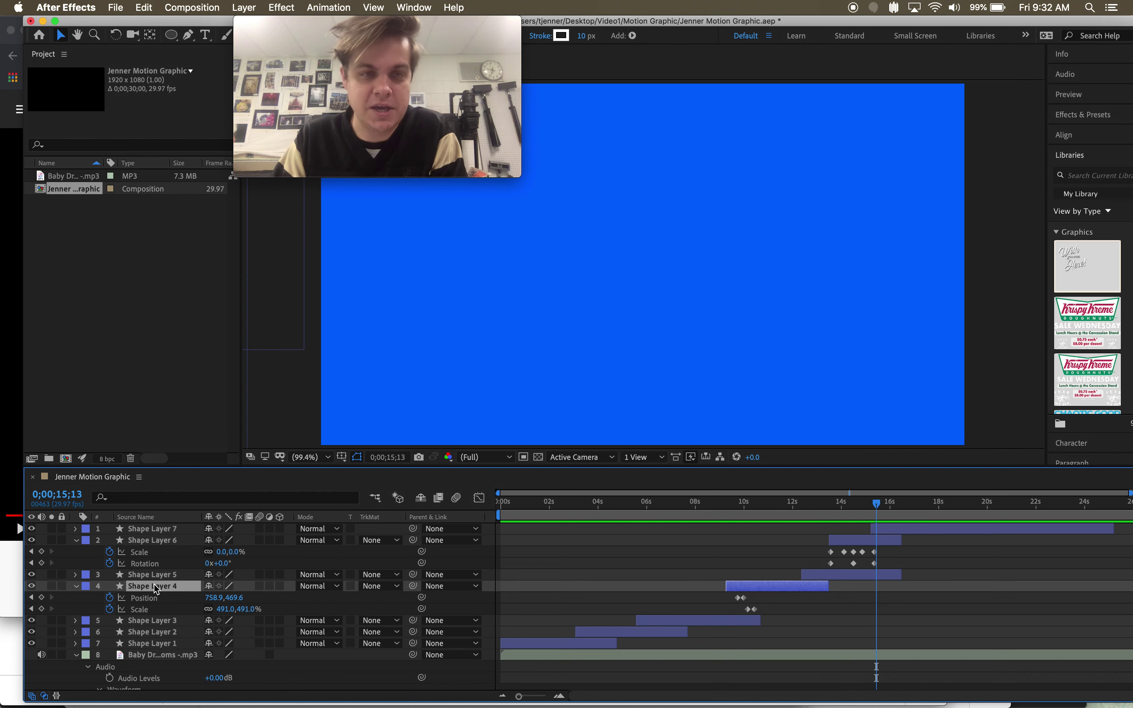
pyautogui.press('u')
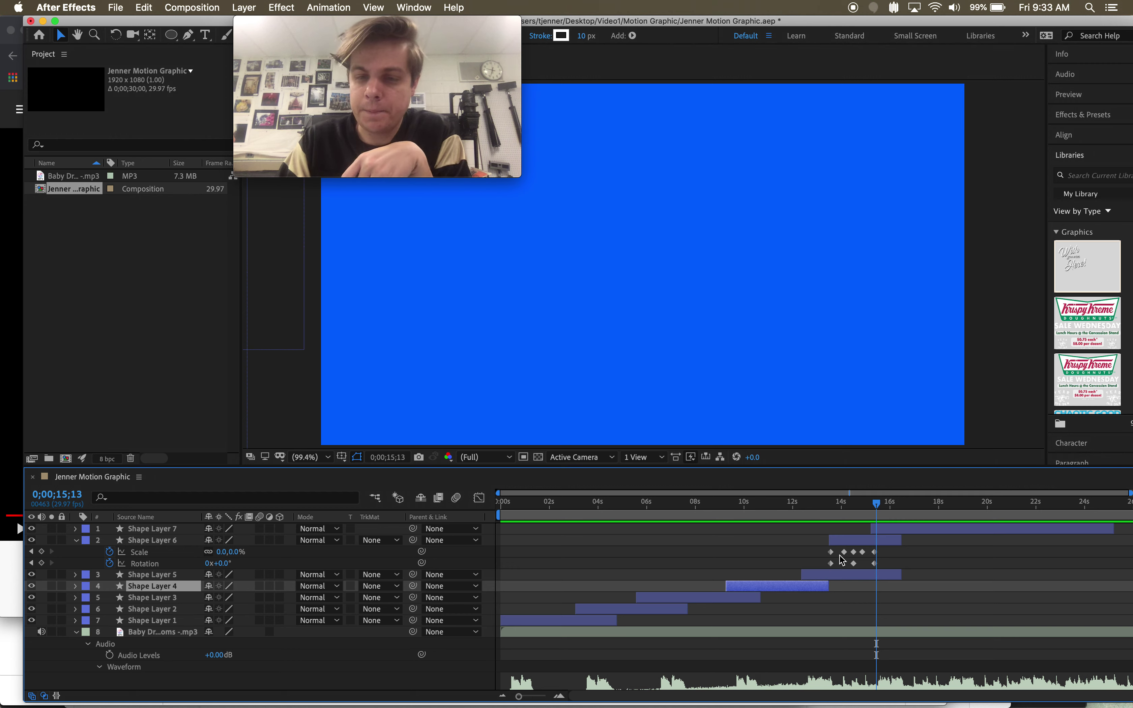
# Play the rotating yellow square from 13;17 and stop on the pink frame at 16;17
pyautogui.moveTo(838, 511); pyautogui.dragTo(832, 513)
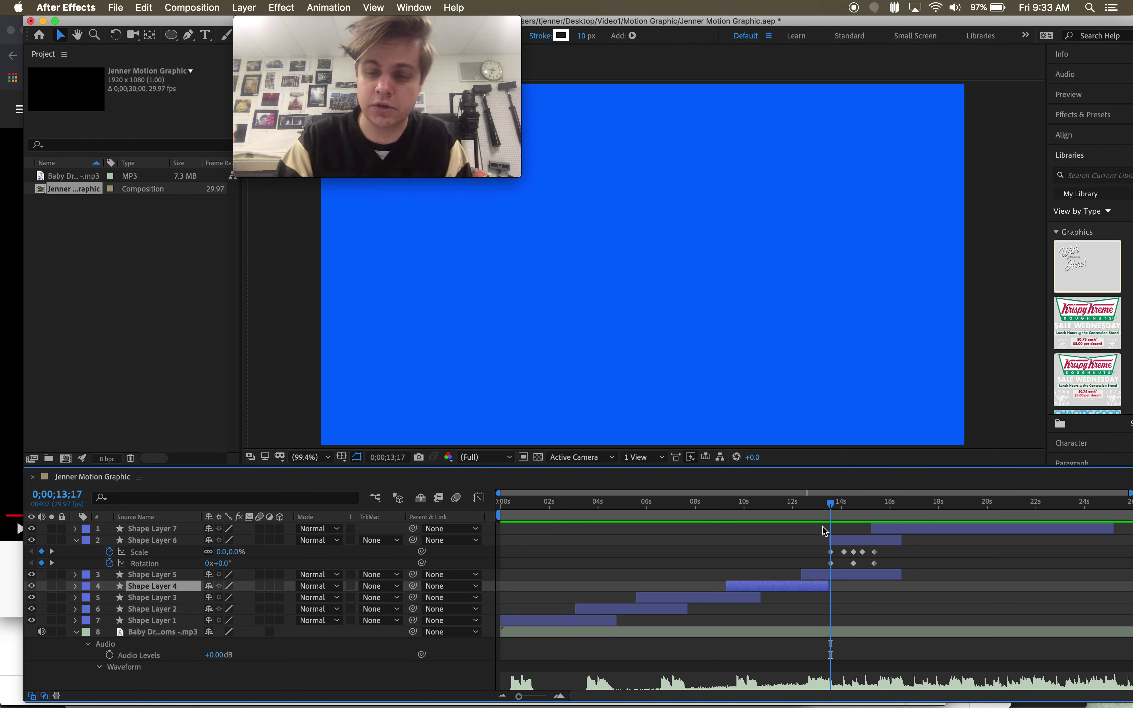
pyautogui.press('XF86AudioRaiseVolume')
pyautogui.press('space')
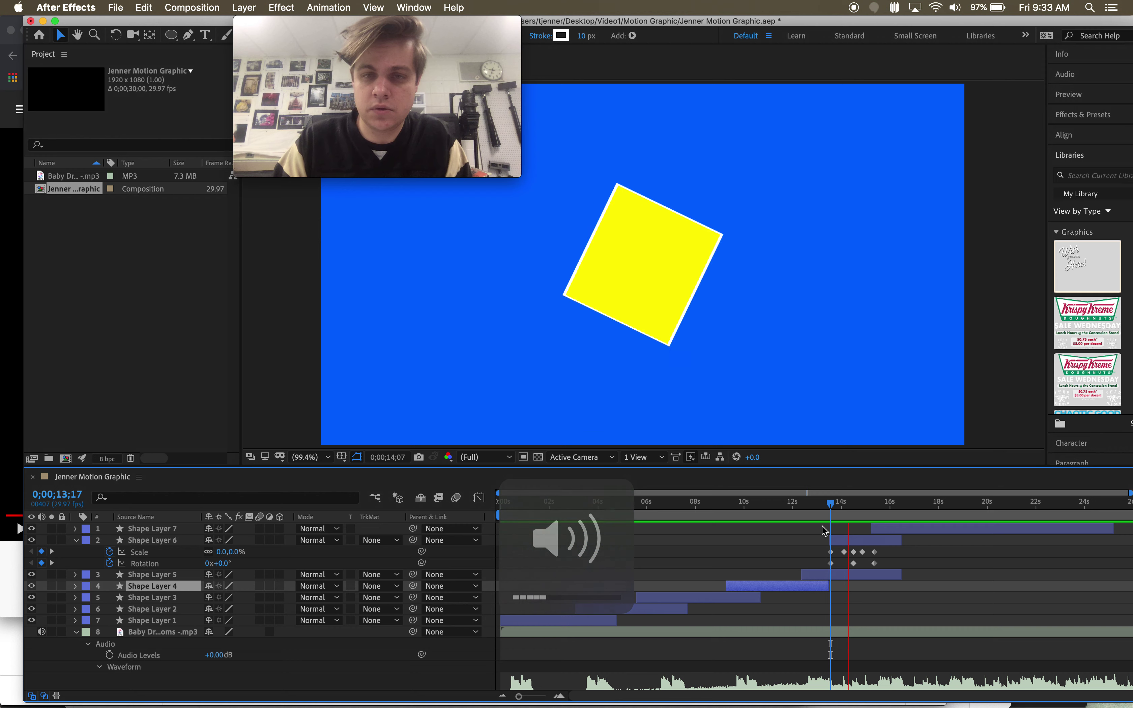
pyautogui.press('space')
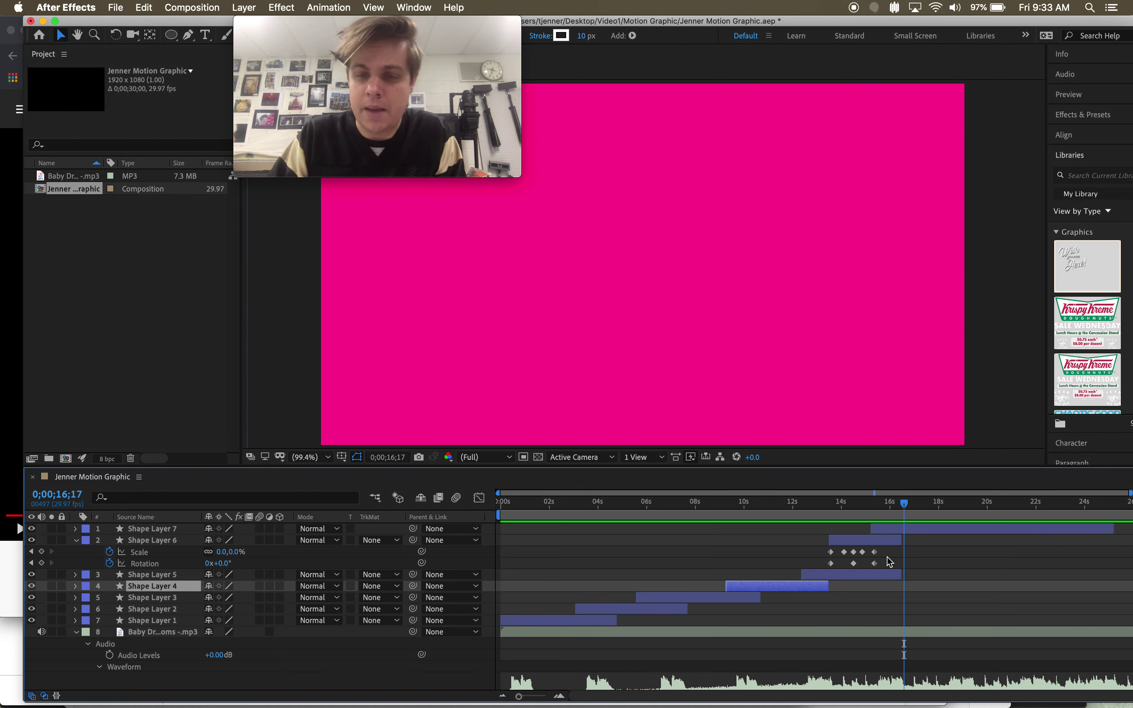
# At 16;22, delete the stray rectangles from Shape Layer 4
pyautogui.click(908, 502)
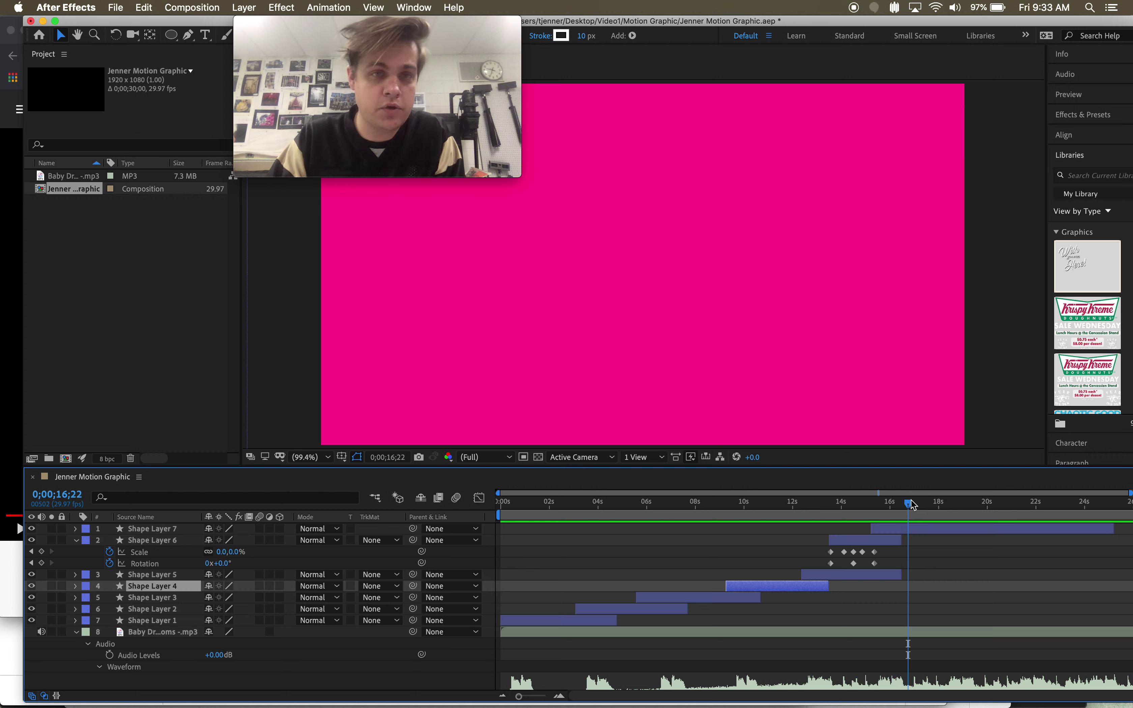
pyautogui.moveTo(171, 35); pyautogui.dragTo(206, 36)
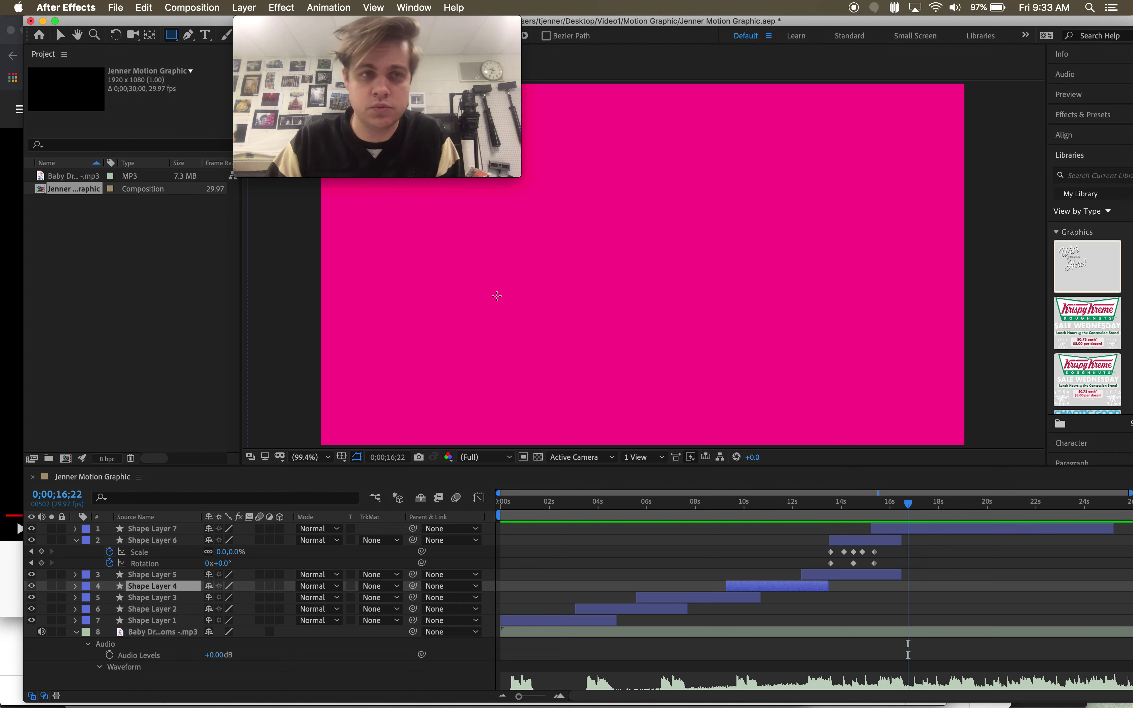
pyautogui.moveTo(568, 212)
pyautogui.mouseDown()
pyautogui.moveTo(664, 305)
pyautogui.moveTo(565, 228)
pyautogui.moveTo(677, 343)
pyautogui.mouseUp()
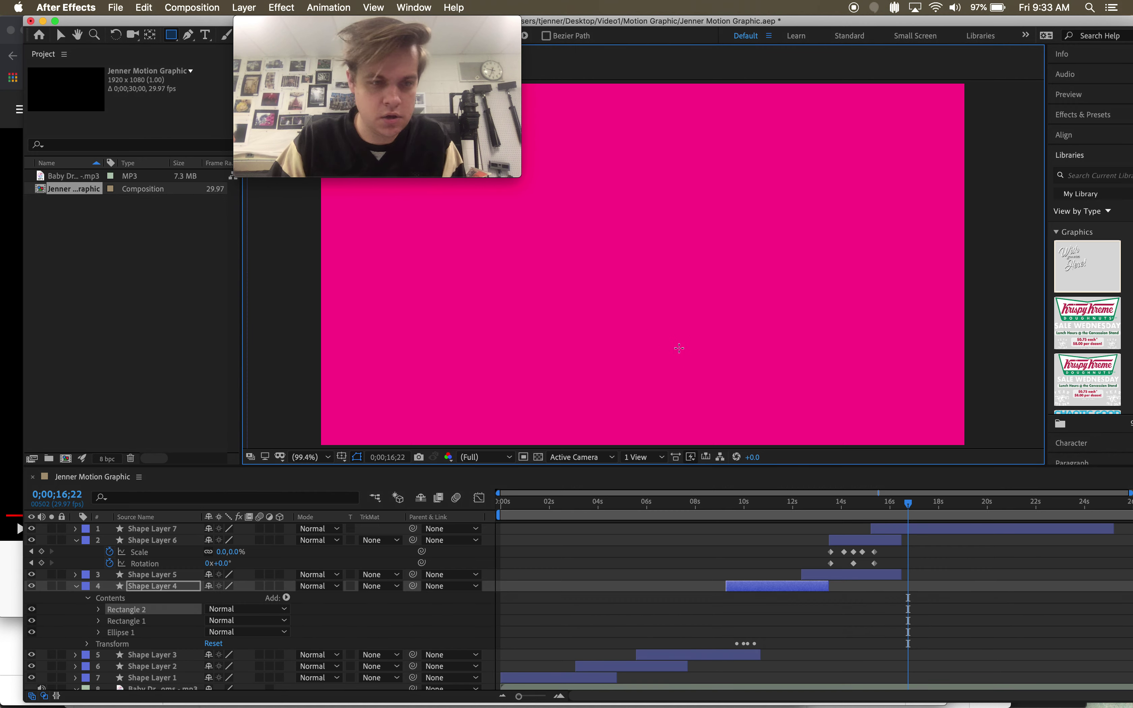
pyautogui.press('Delete')
pyautogui.press('Delete')
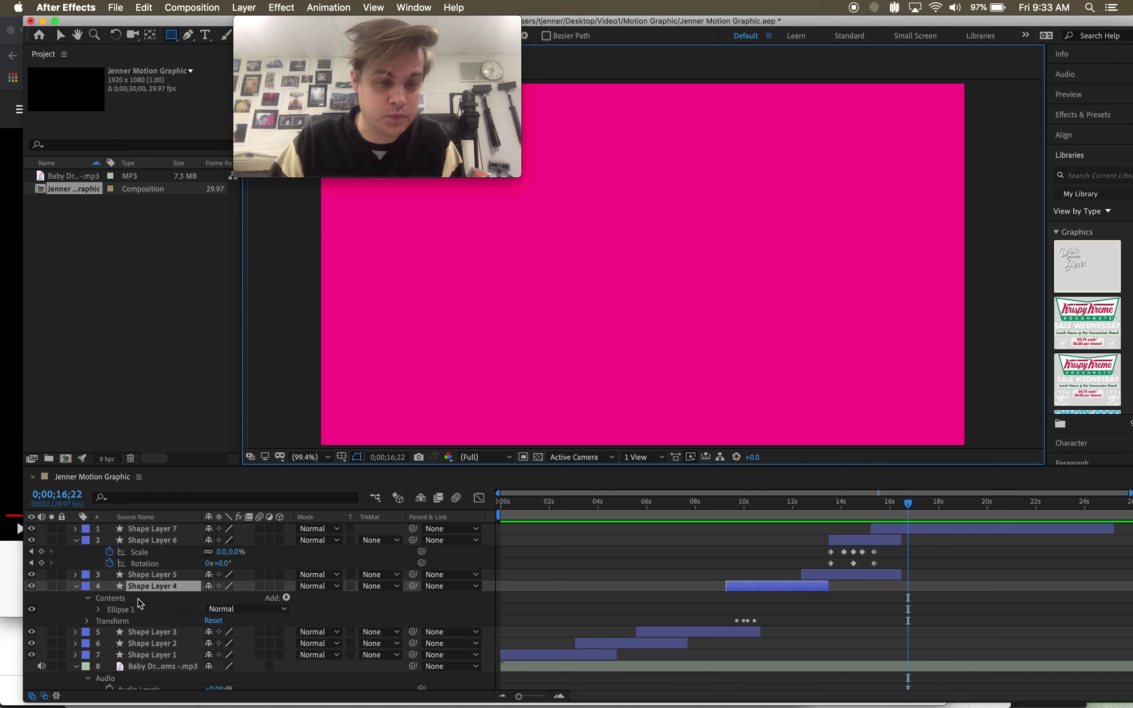
# Collapse the audio track, Shape Layer 4 and Shape Layer 6, then deselect all layers
pyautogui.scroll(-5, 218, 586)
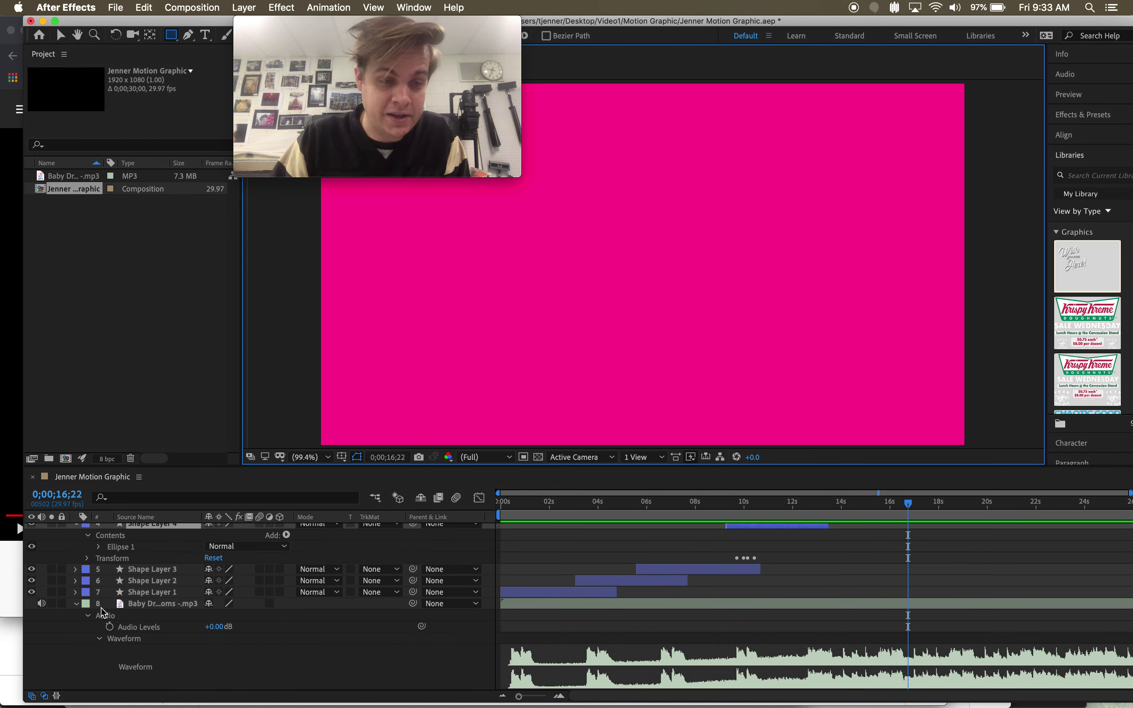
pyautogui.click(77, 605)
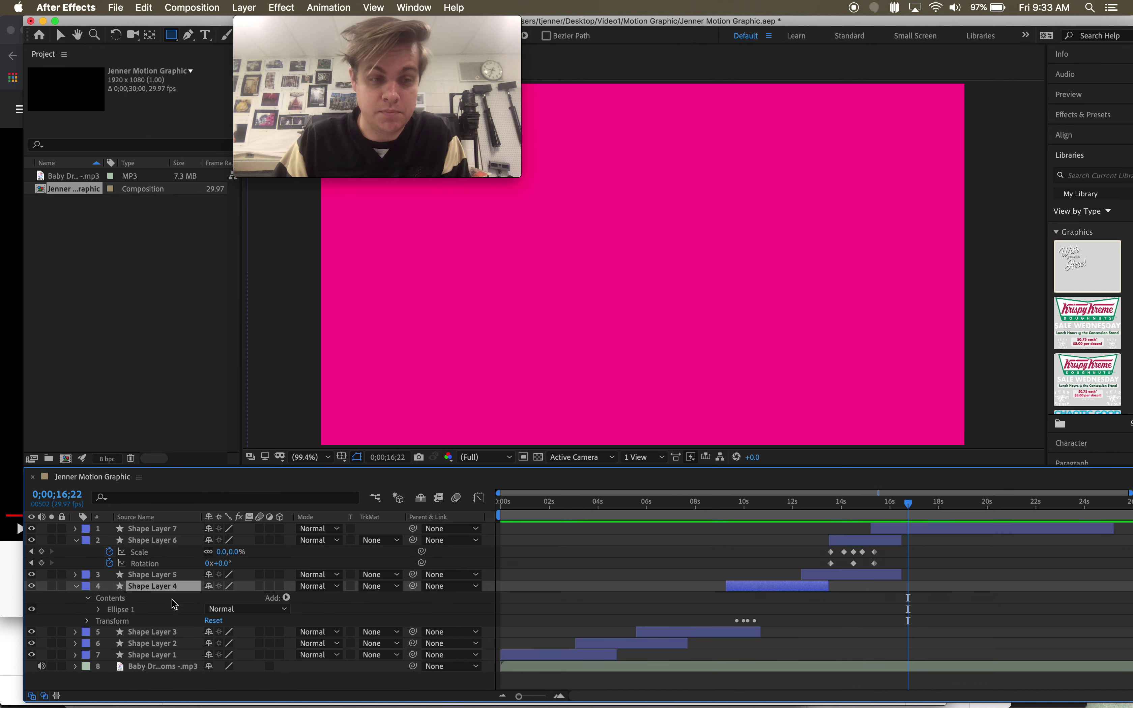
pyautogui.click(76, 587)
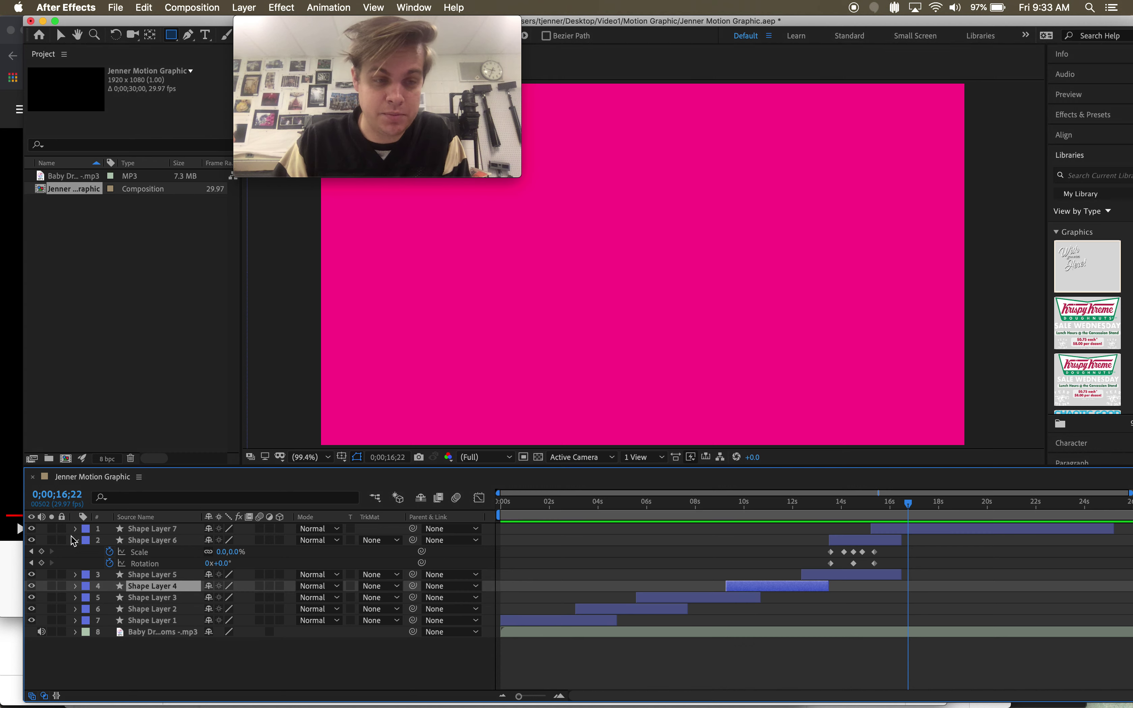
pyautogui.click(76, 539)
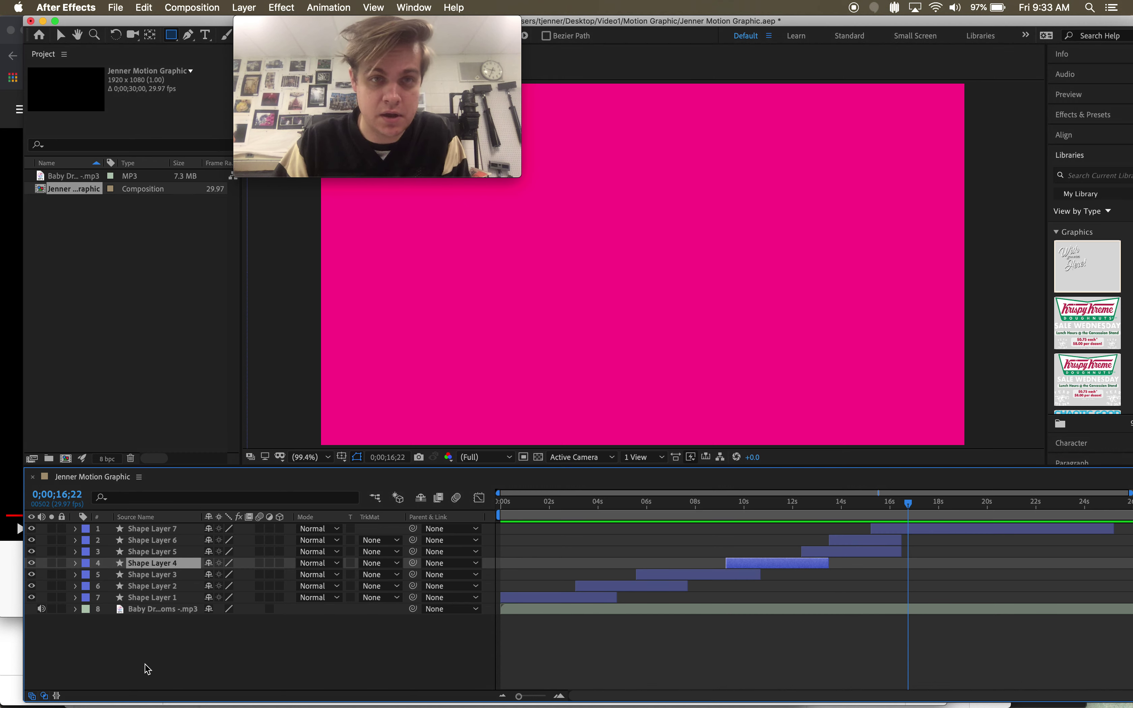
pyautogui.click(119, 636)
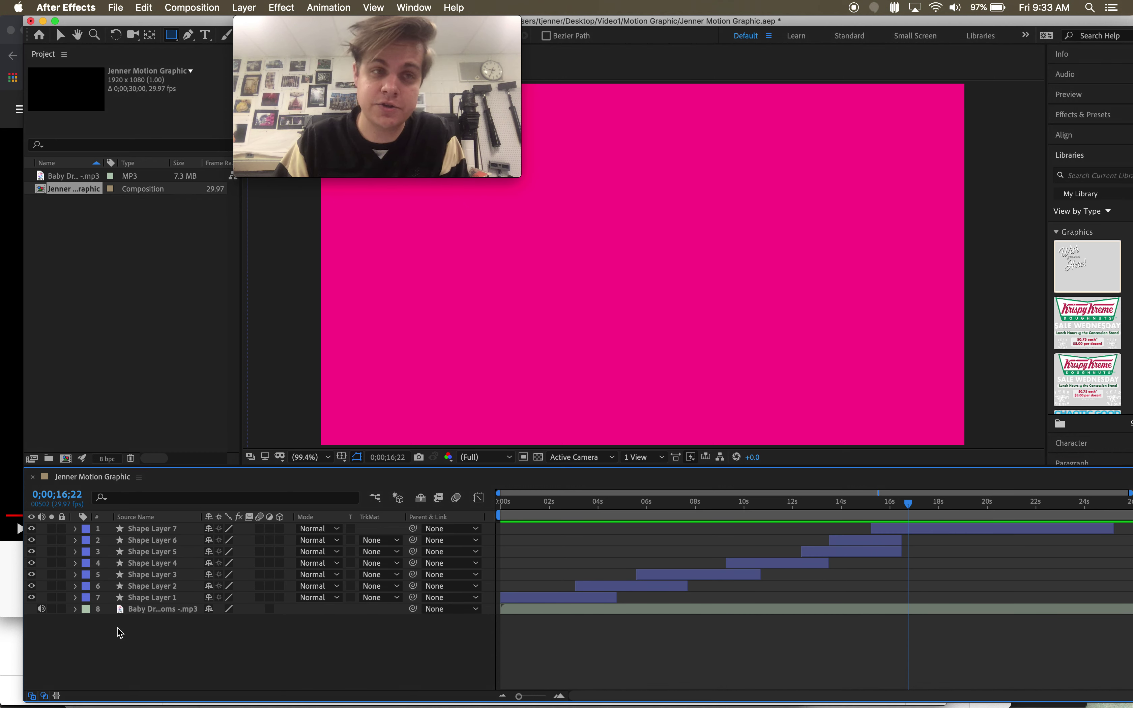
# Draw a square on the pink composition with the Rectangle tool
pyautogui.moveTo(517, 77)
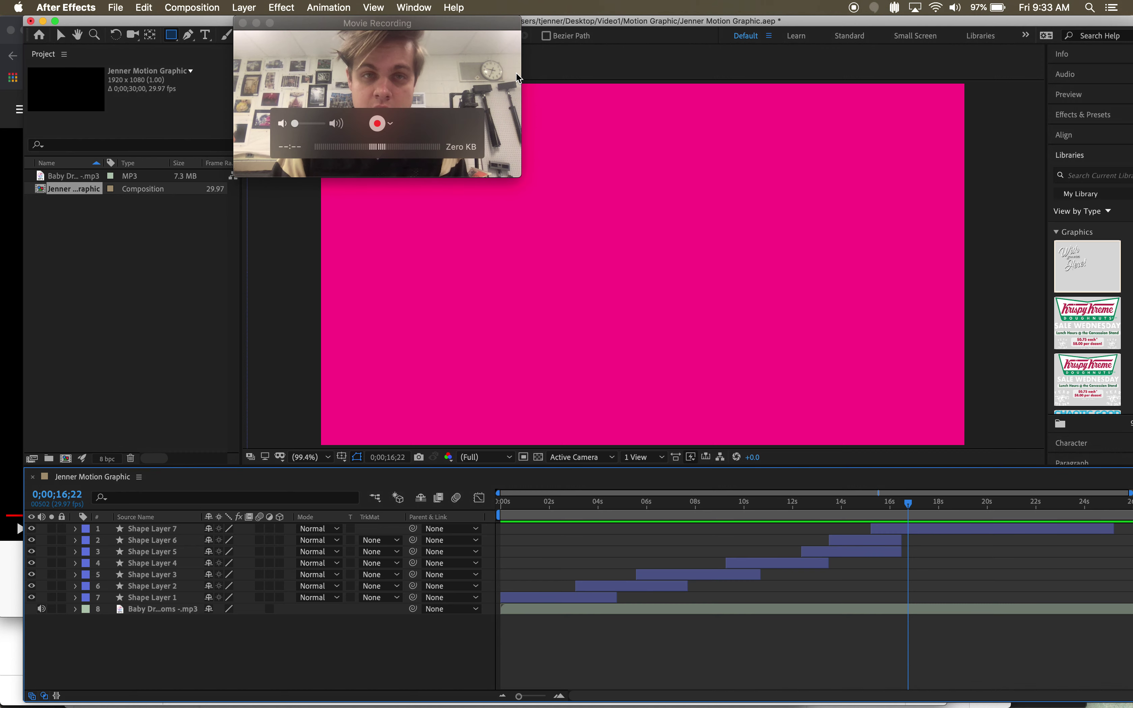
pyautogui.moveTo(461, 22); pyautogui.dragTo(341, 22)
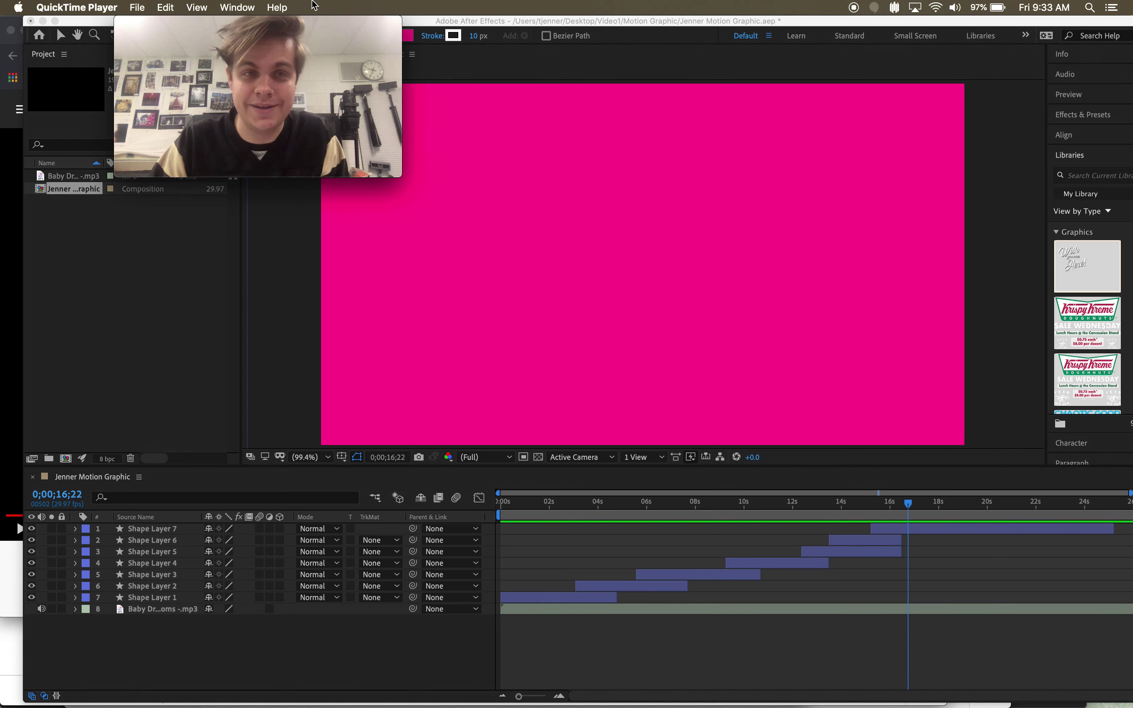
pyautogui.click(551, 210)
pyautogui.moveTo(546, 197)
pyautogui.mouseDown()
pyautogui.moveTo(640, 263)
pyautogui.moveTo(719, 369)
pyautogui.mouseUp()
# Set the square's fill colour to cyan blue (00B7FF)
pyautogui.click(408, 36)
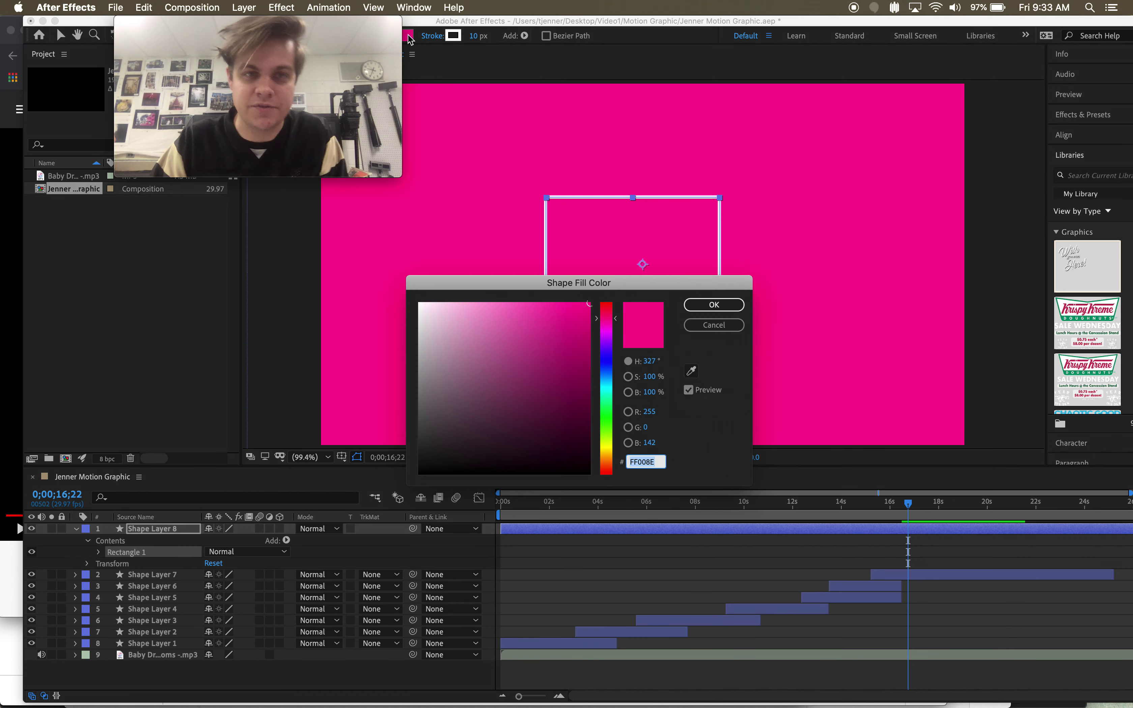
pyautogui.click(607, 331)
pyautogui.moveTo(607, 334); pyautogui.dragTo(610, 383)
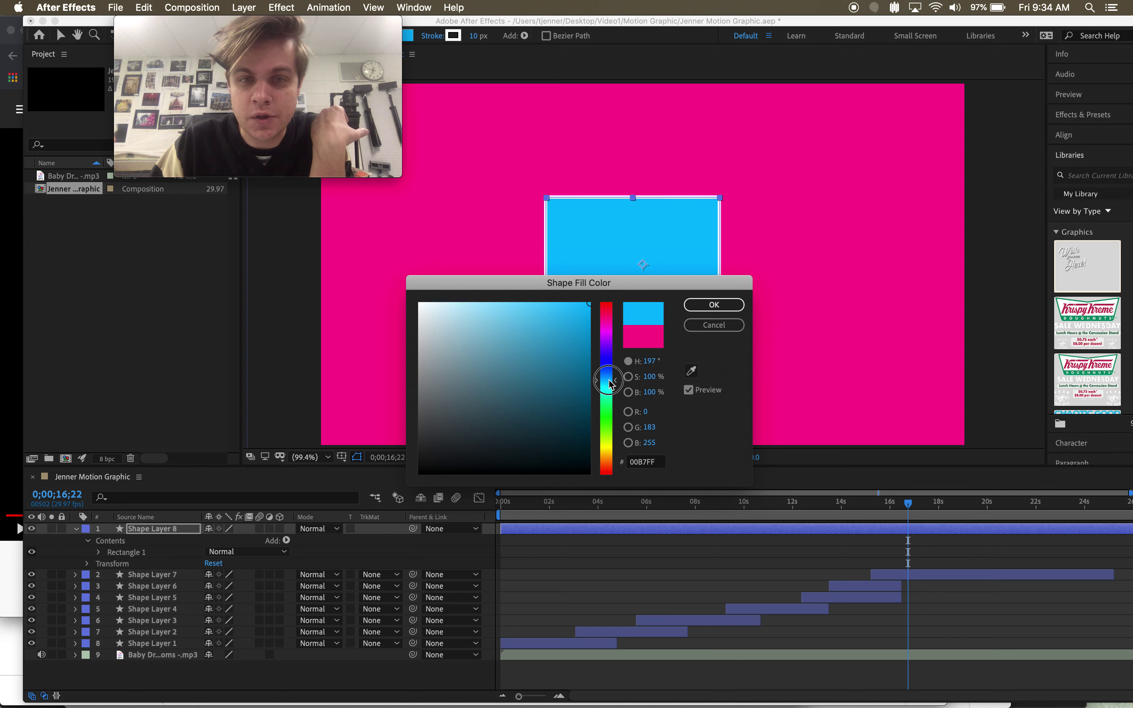
pyautogui.click(727, 307)
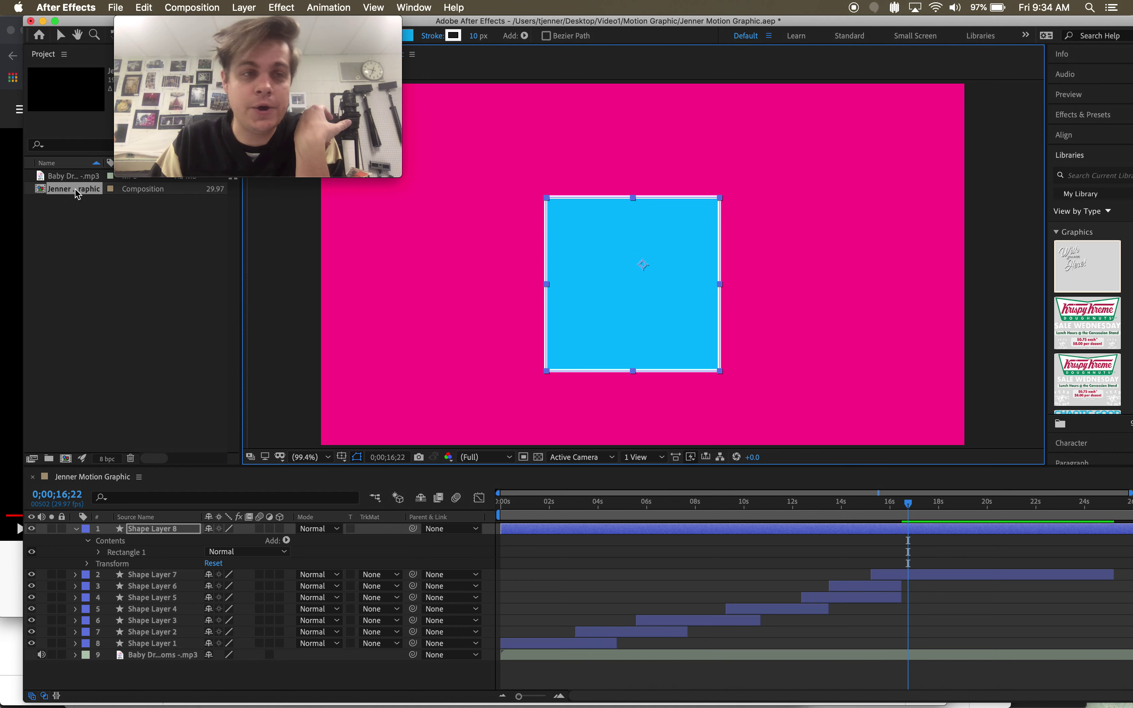
# Nudge the blue square up and right, and start its layer near 16 seconds
pyautogui.click(61, 35)
pyautogui.moveTo(609, 344); pyautogui.dragTo(627, 320)
pyautogui.moveTo(504, 528); pyautogui.dragTo(892, 503)
# Move the current time to about 16 s and reset the Default workspace to its saved layout
pyautogui.click(882, 504)
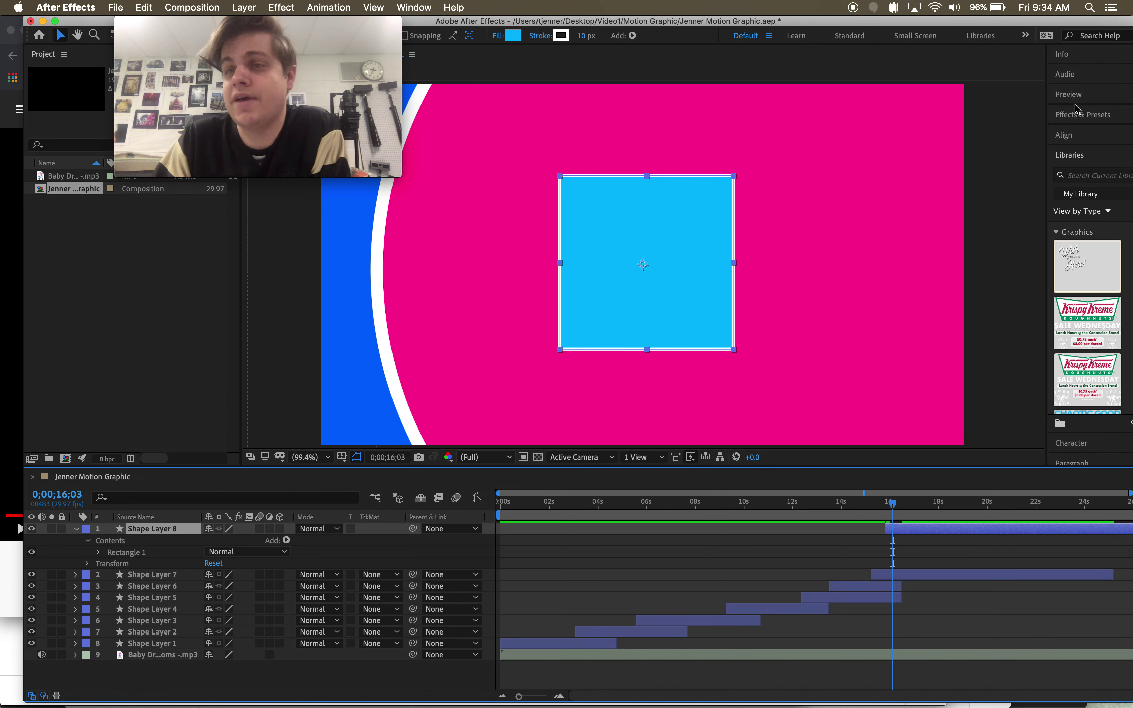
pyautogui.click(1082, 161)
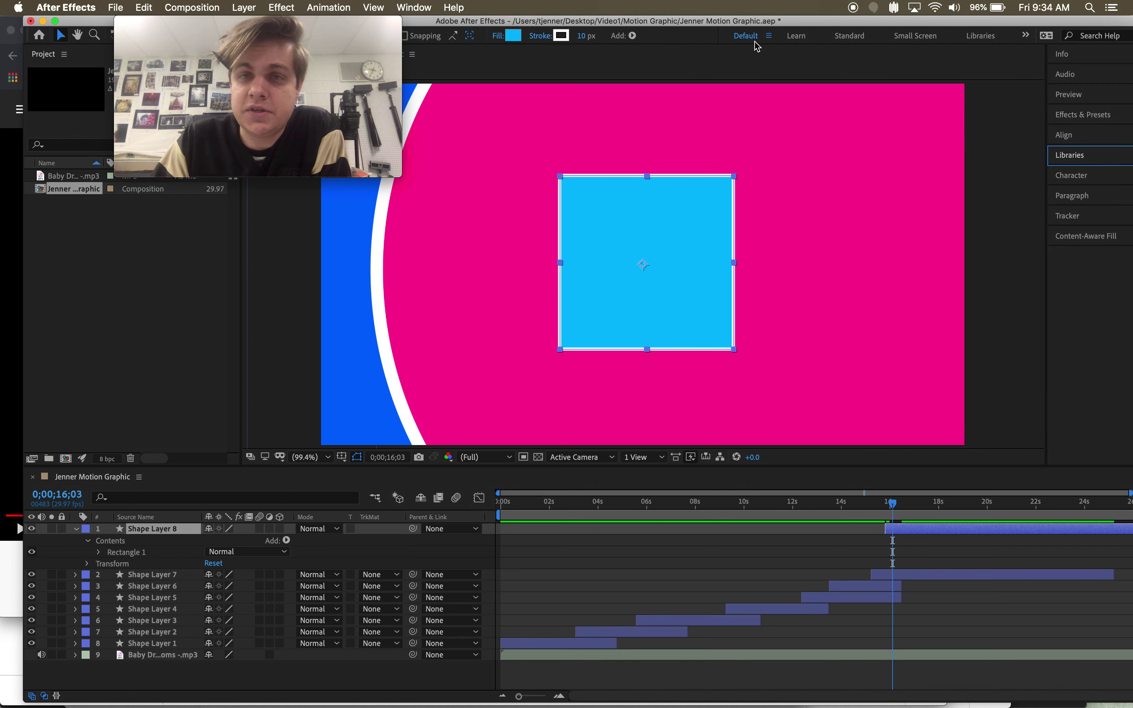
pyautogui.click(768, 36)
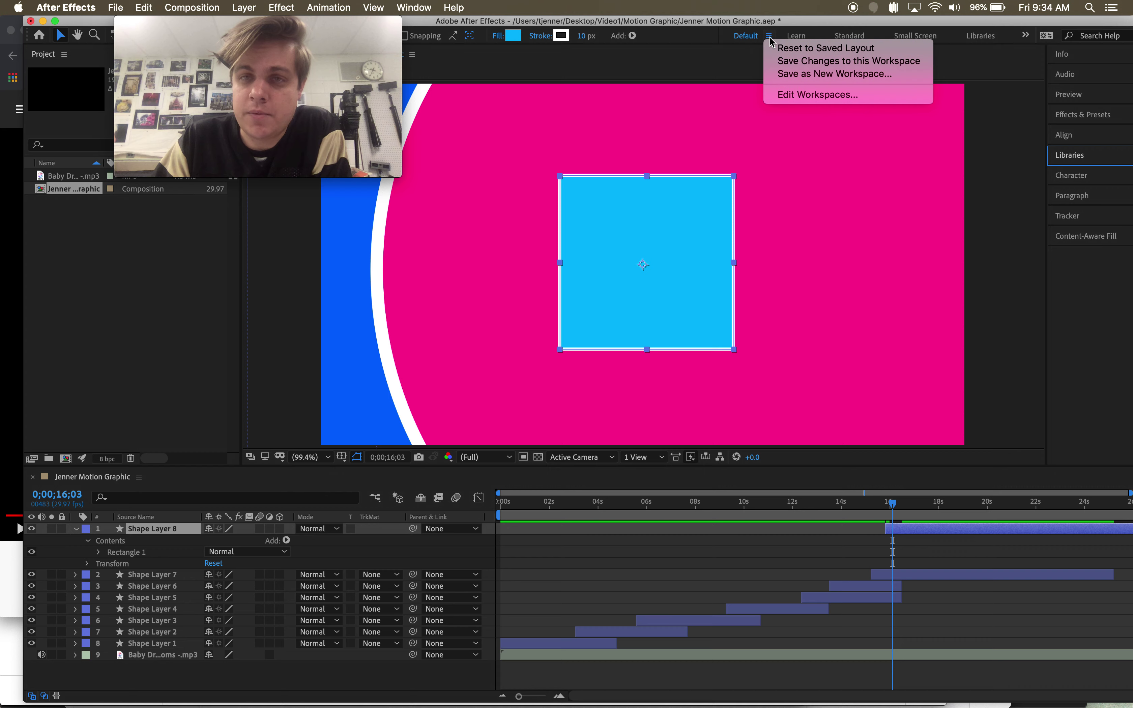
pyautogui.click(810, 50)
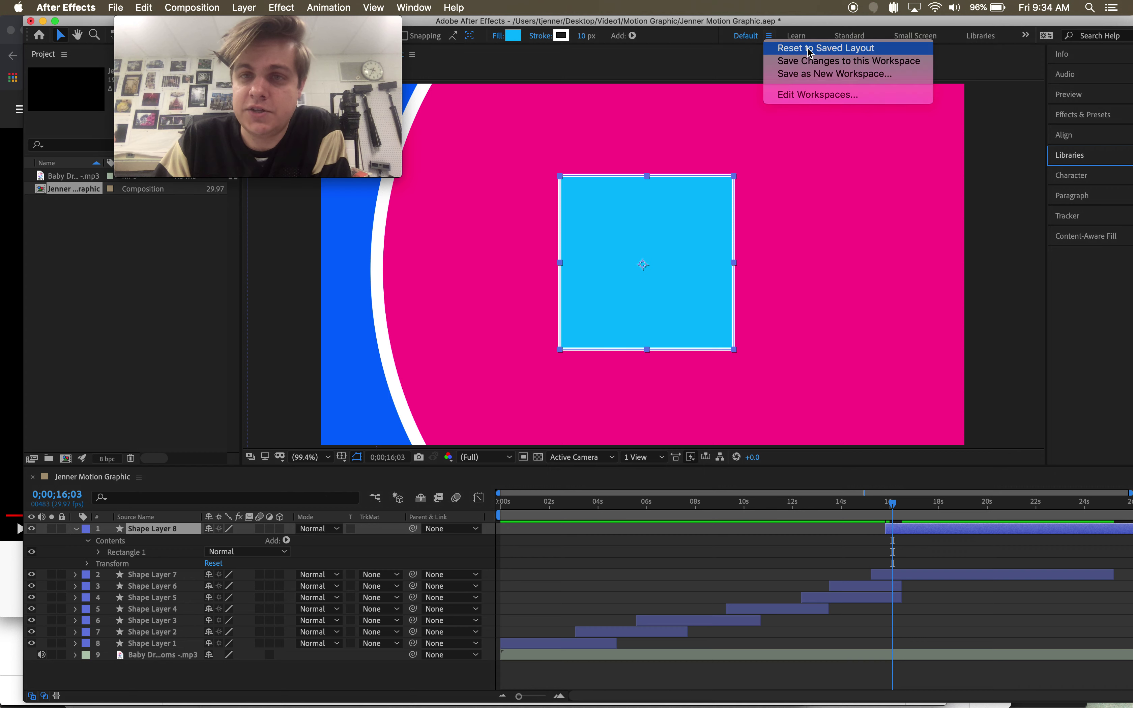
pyautogui.click(1094, 156)
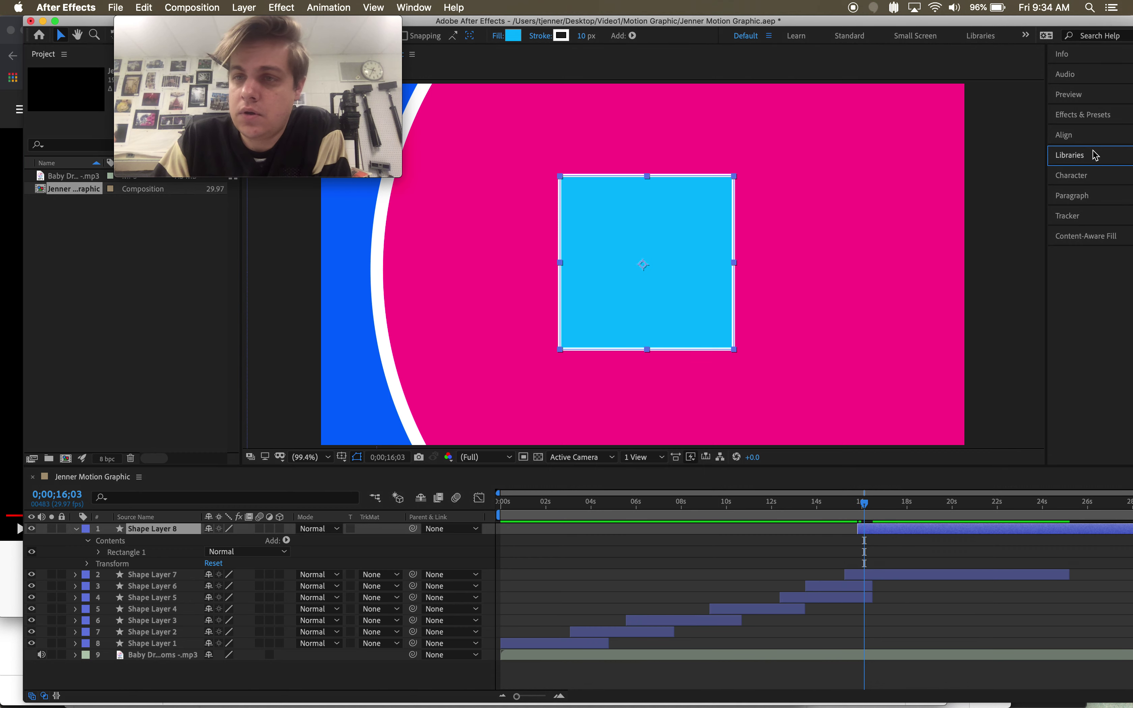
pyautogui.click(1083, 117)
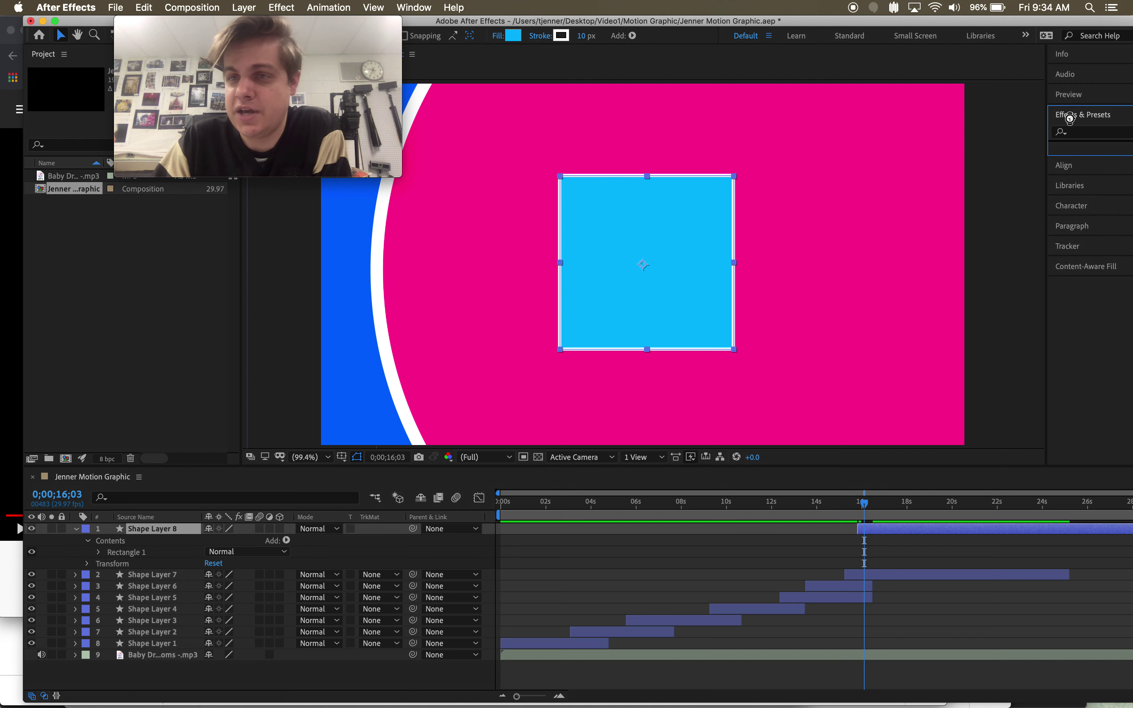
# Widen Effects & Presets, expand Animation Presets > Transitions - Wipes, and select Venetian Blinds
pyautogui.moveTo(1046, 106); pyautogui.dragTo(974, 110)
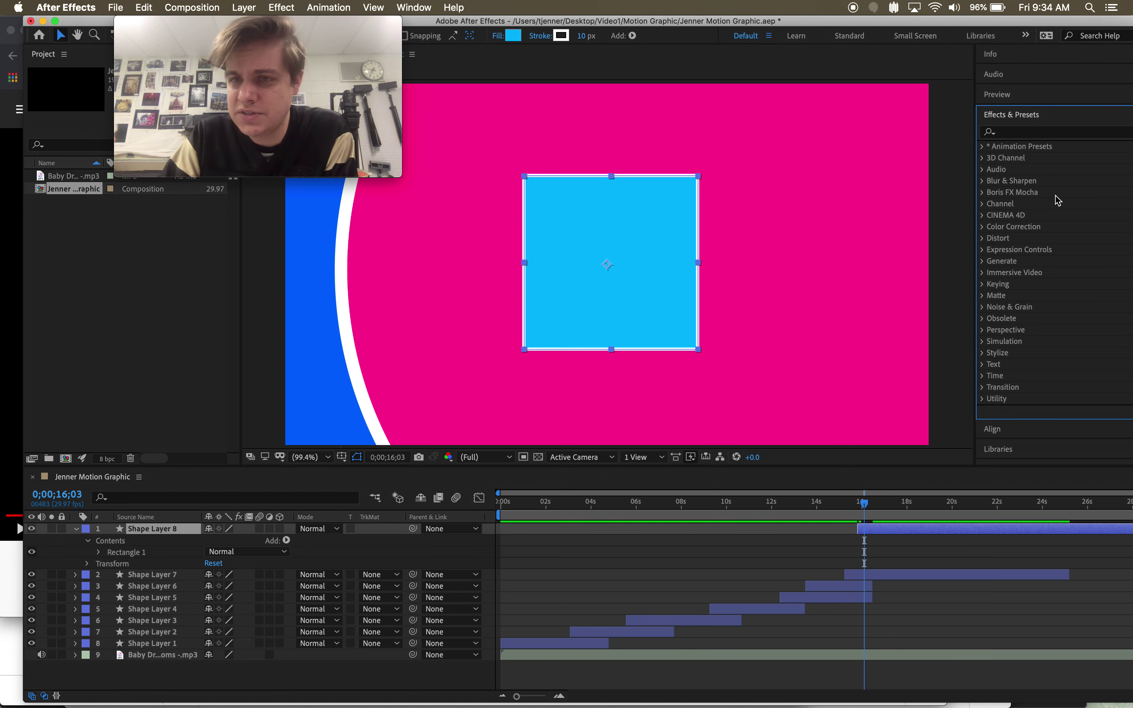
pyautogui.click(982, 147)
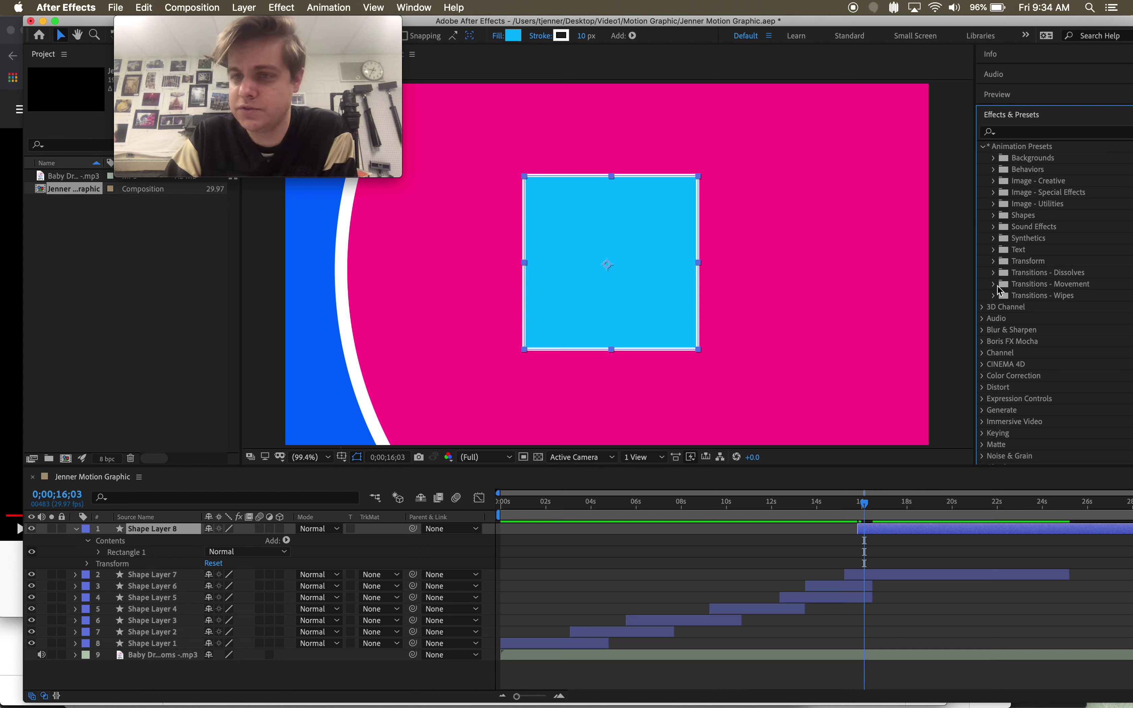
pyautogui.click(993, 295)
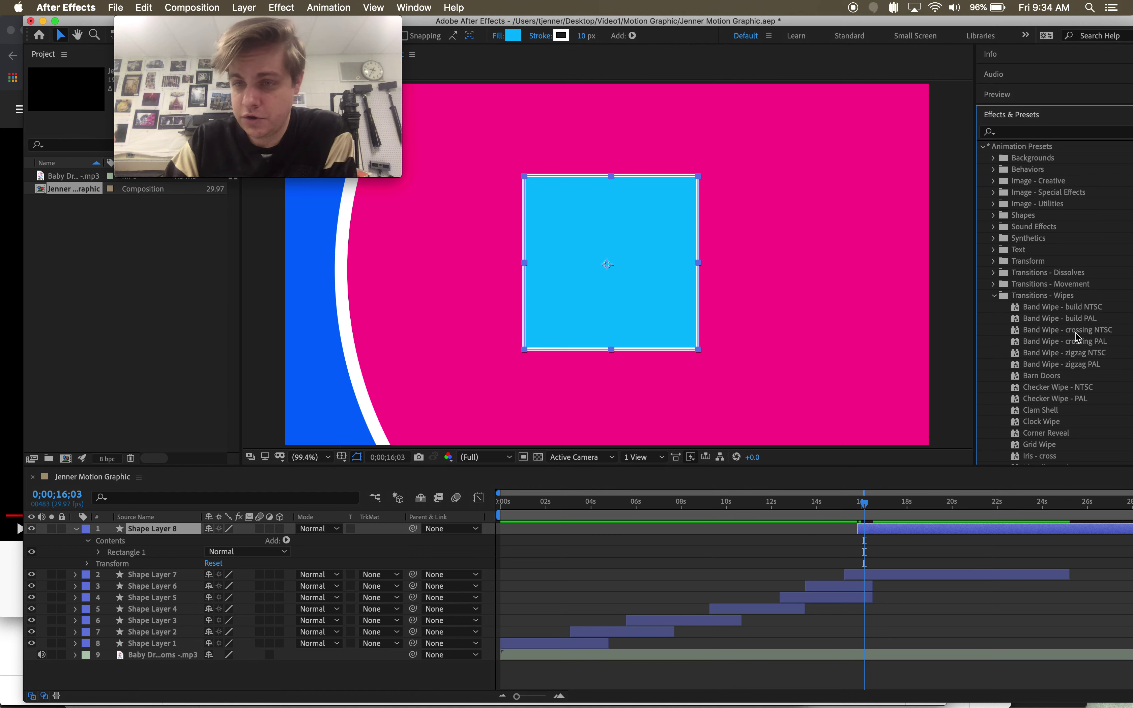
pyautogui.scroll(-5, 1067, 378)
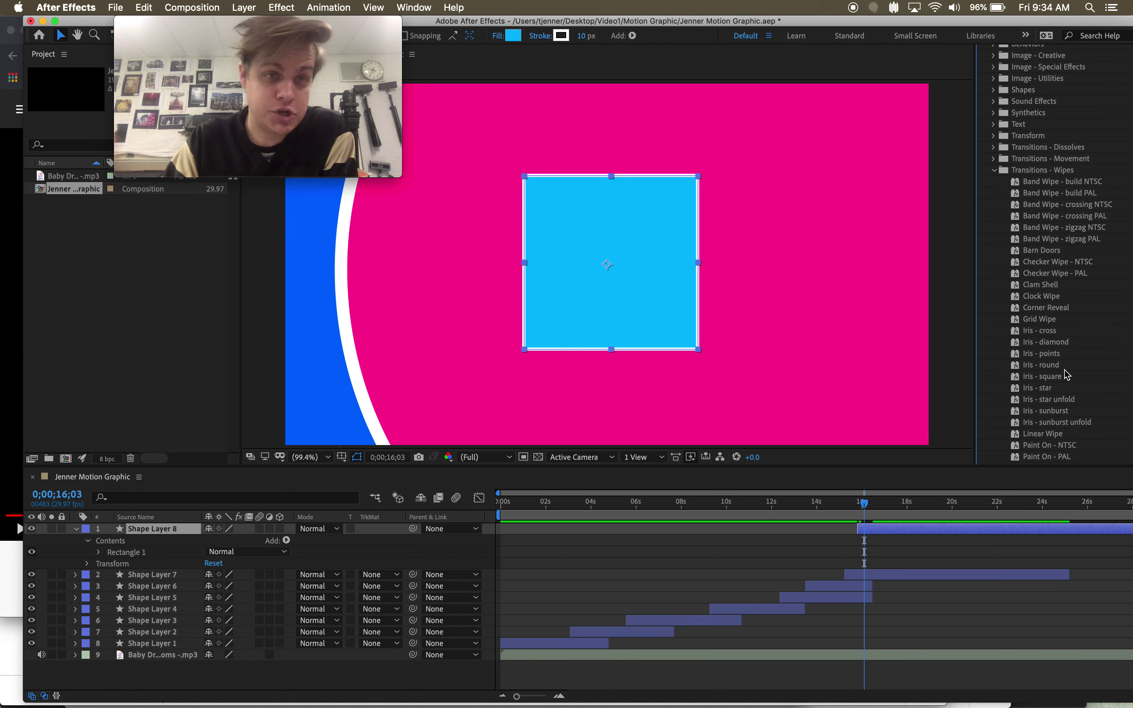
pyautogui.scroll(-7, 1066, 374)
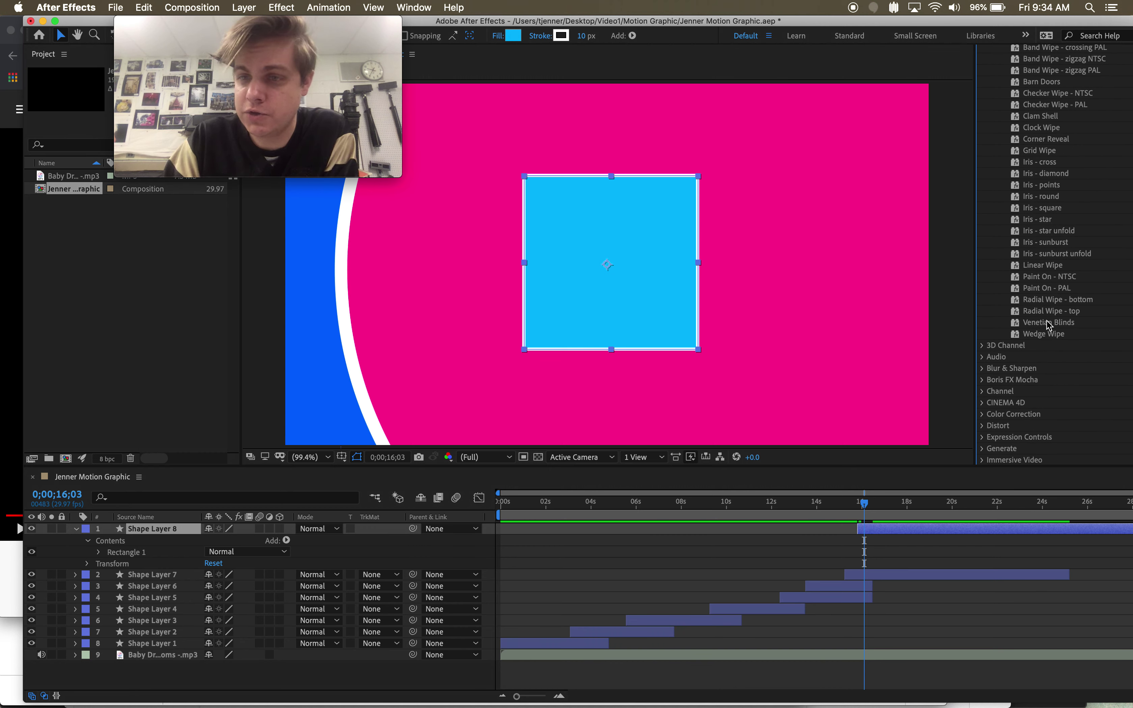
pyautogui.click(1052, 324)
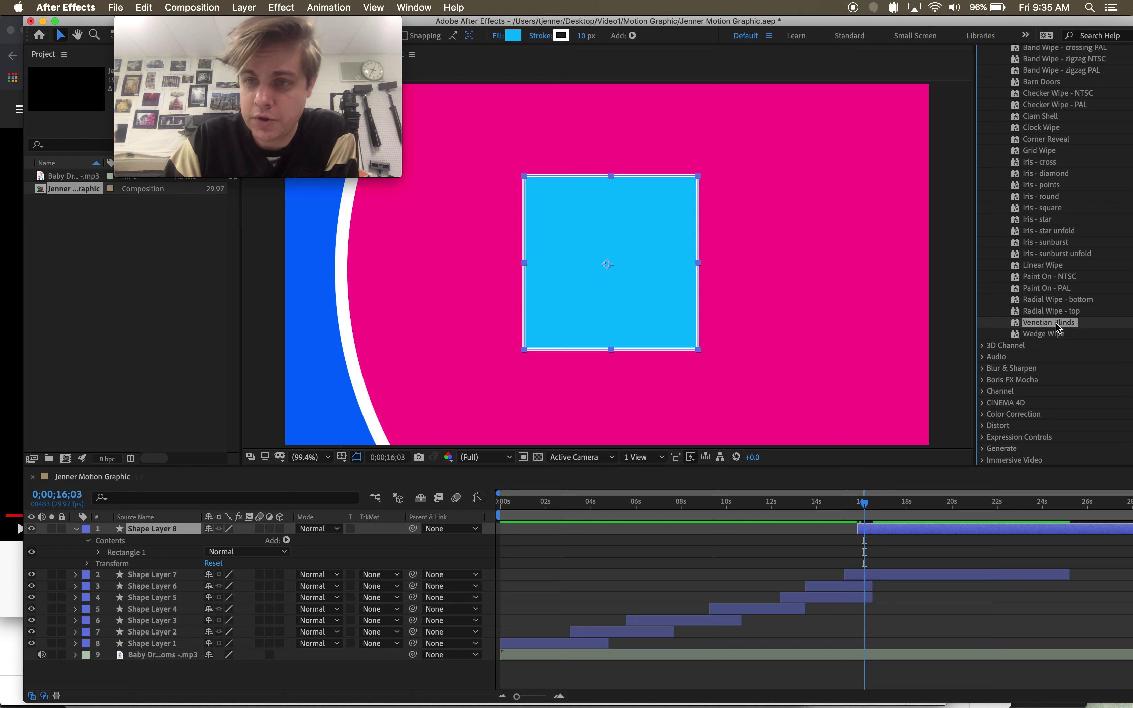
# Apply Venetian Blinds to Shape Layer 8 and reveal its effect settings
pyautogui.moveTo(1057, 327); pyautogui.dragTo(877, 534)
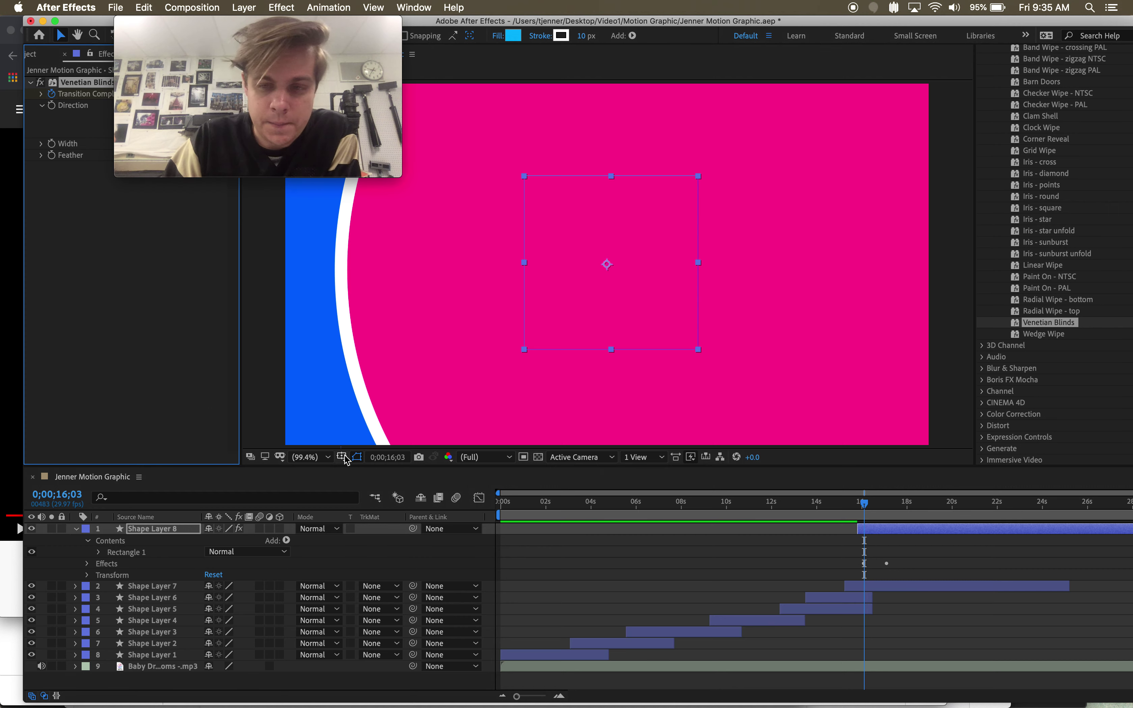
pyautogui.click(87, 564)
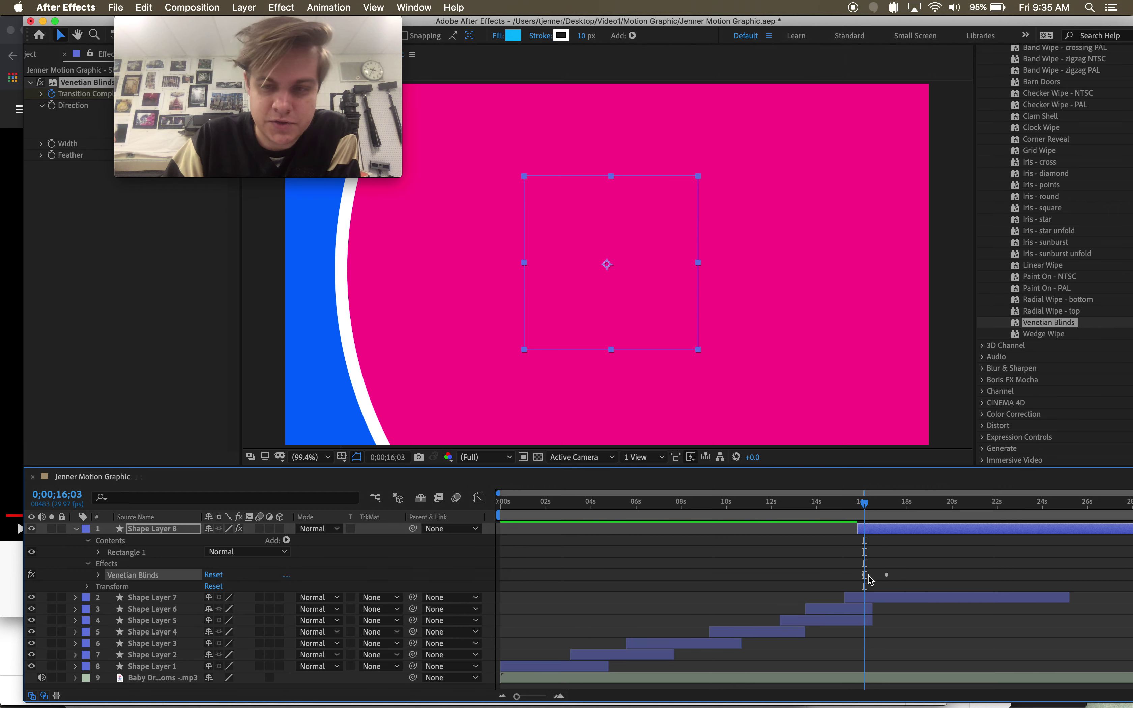
pyautogui.click(105, 581)
pyautogui.click(98, 576)
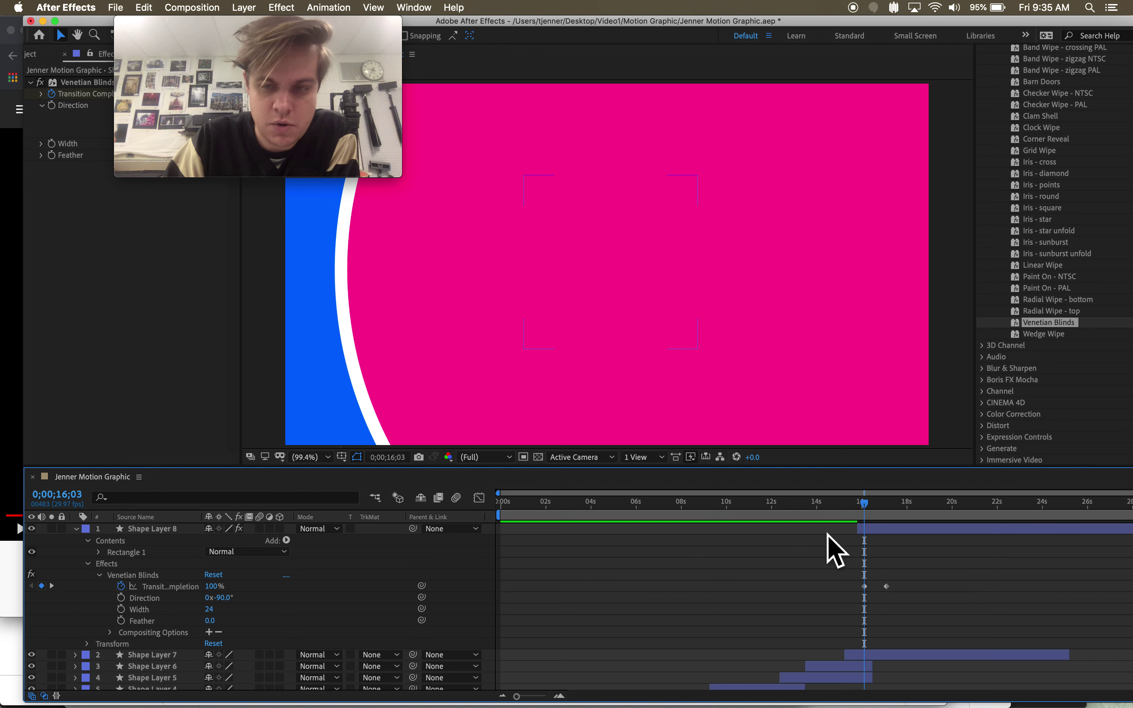
# Preview the blinds transition from just before 16 s and select its first keyframe
pyautogui.moveTo(866, 503); pyautogui.dragTo(873, 505)
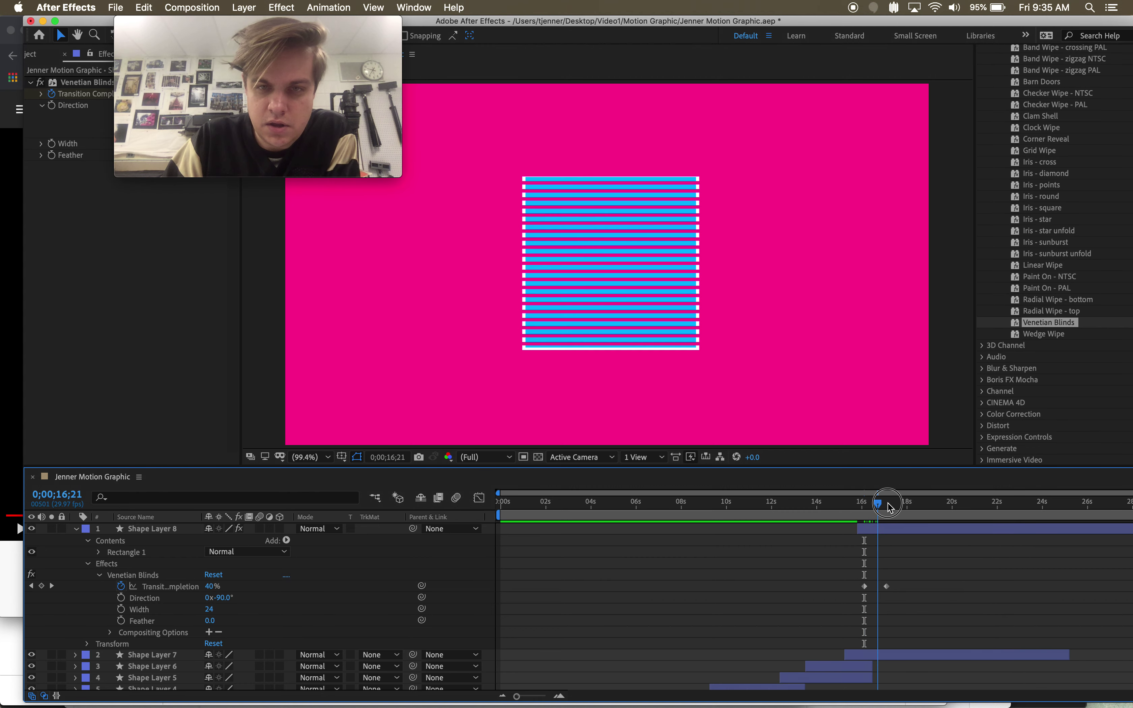
pyautogui.moveTo(888, 507); pyautogui.dragTo(862, 512)
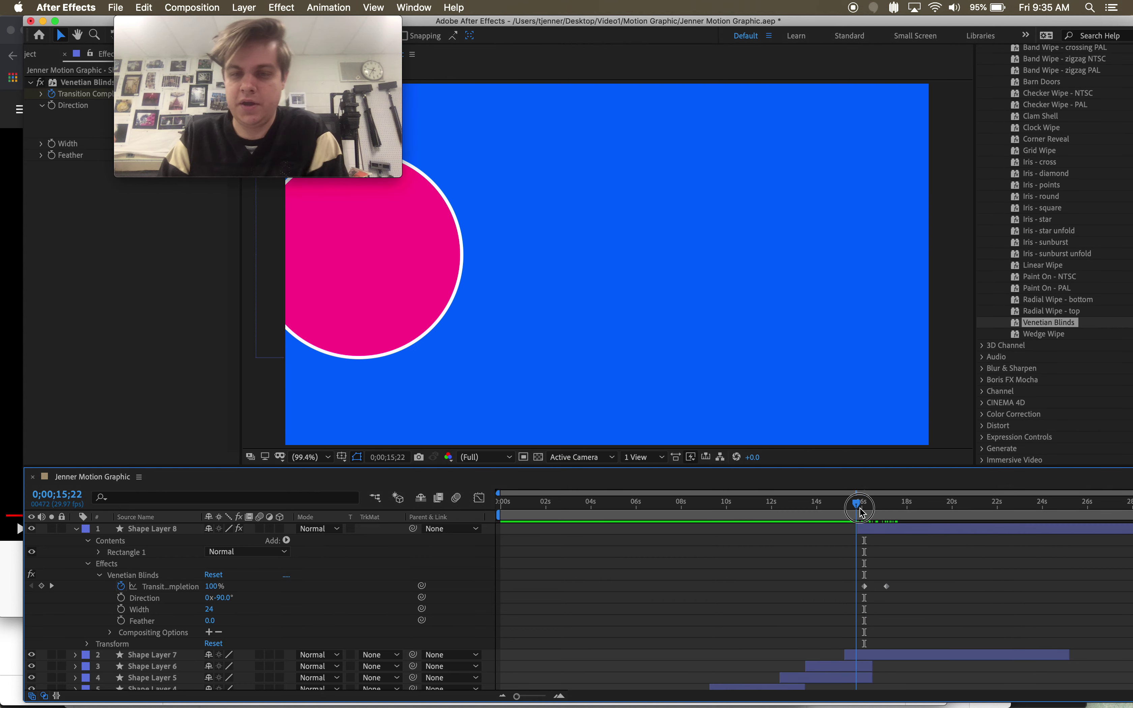
pyautogui.press('space')
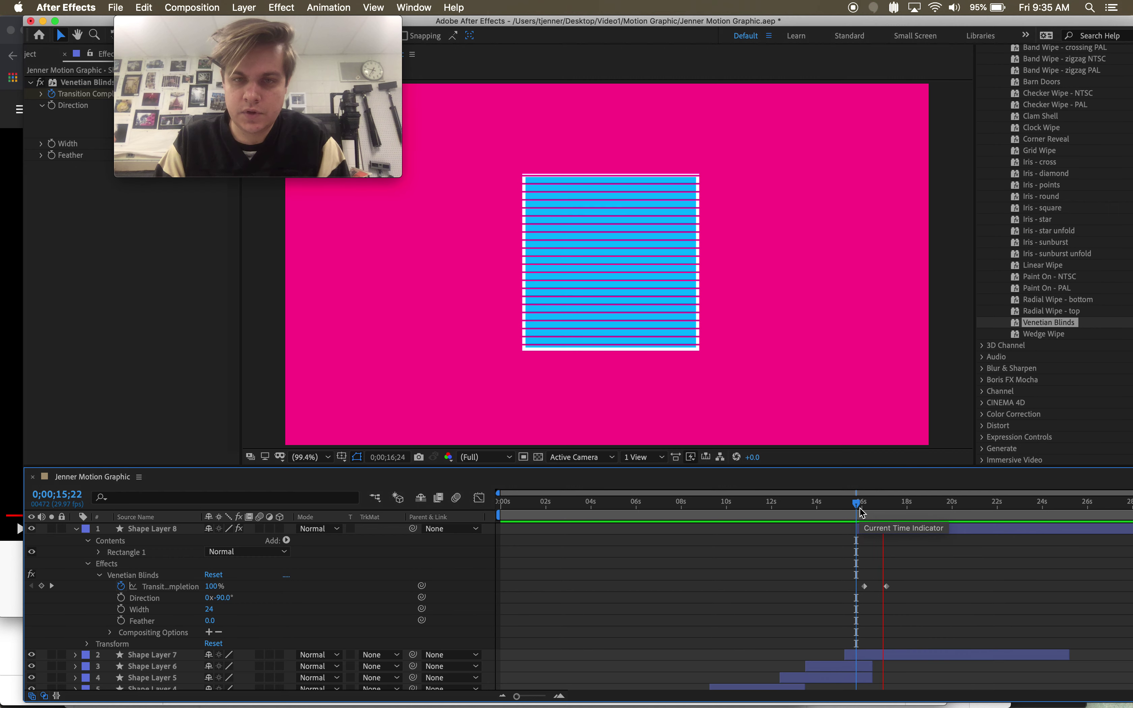
pyautogui.press('space')
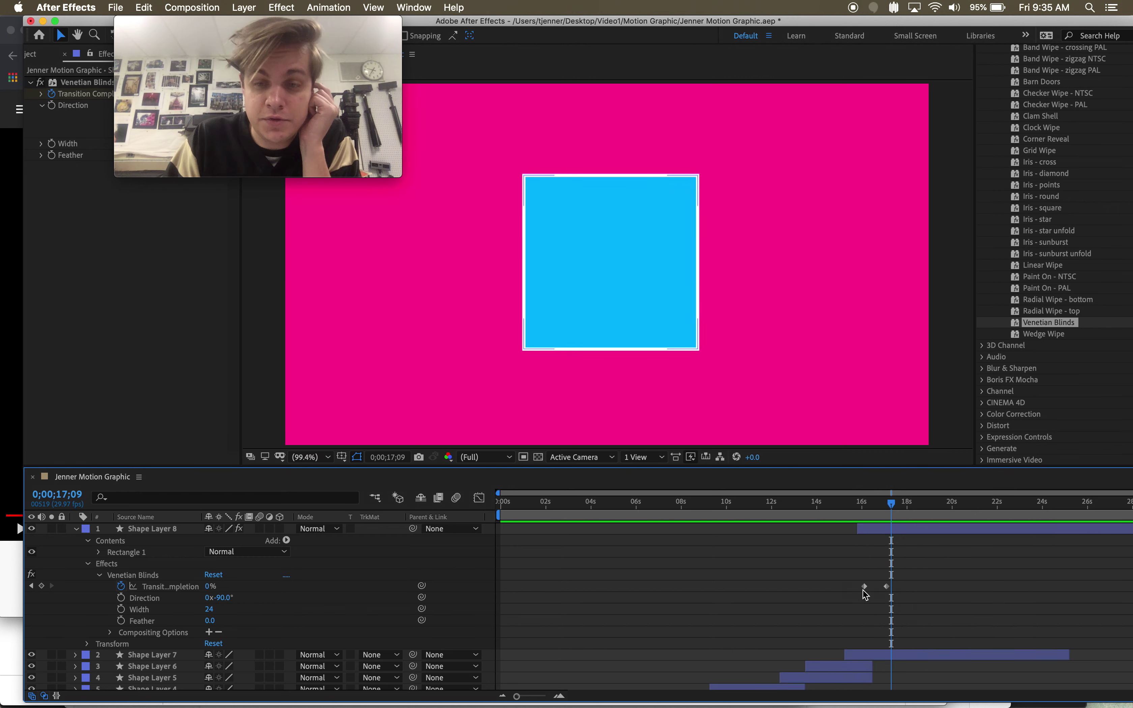
pyautogui.click(864, 586)
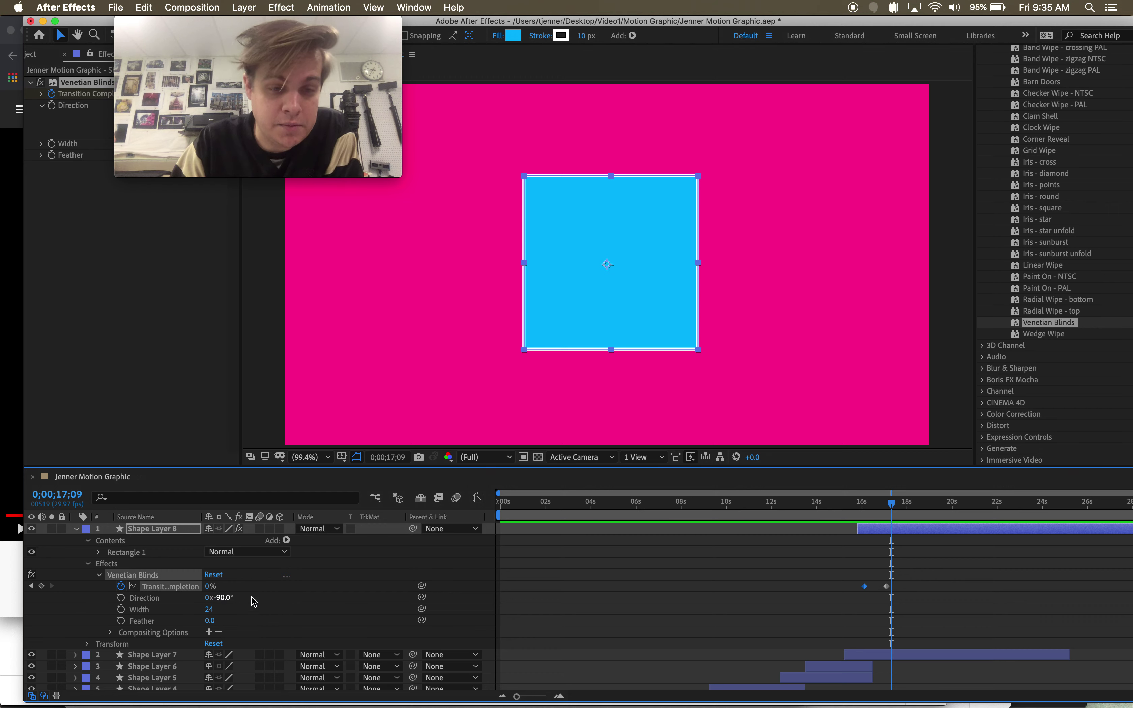
# Set Venetian Blinds Direction to -42° and keyframe it at the transition's start
pyautogui.moveTo(891, 501); pyautogui.dragTo(878, 508)
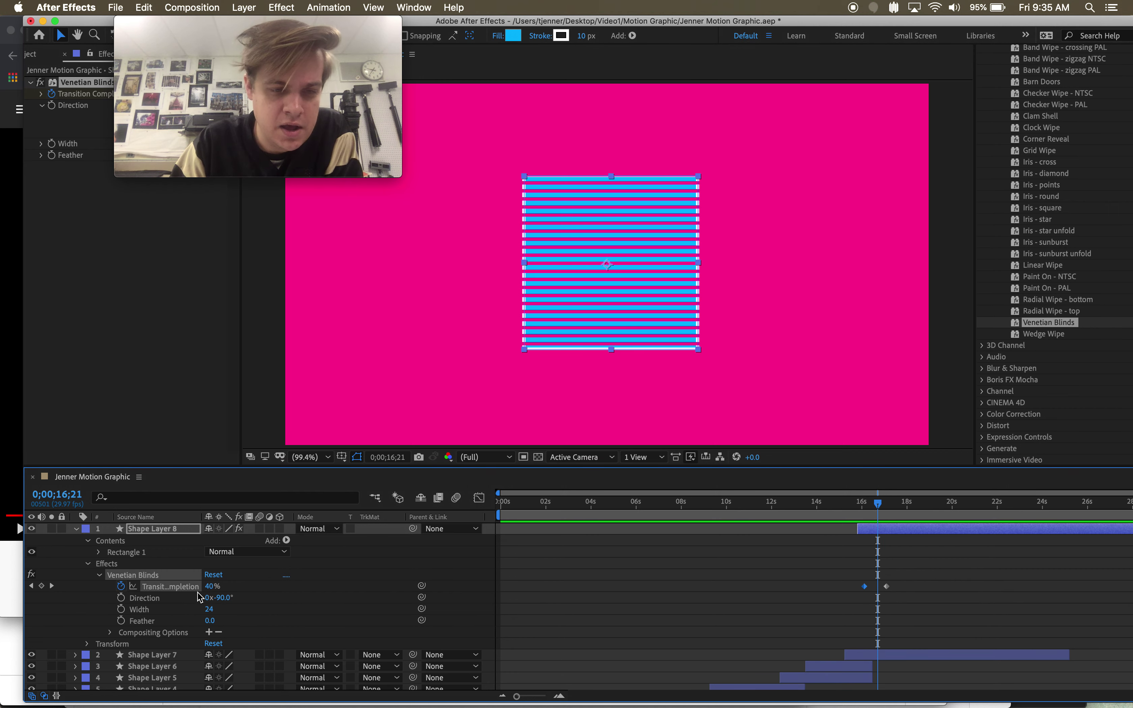
pyautogui.moveTo(206, 597); pyautogui.dragTo(229, 598)
pyautogui.click(864, 506)
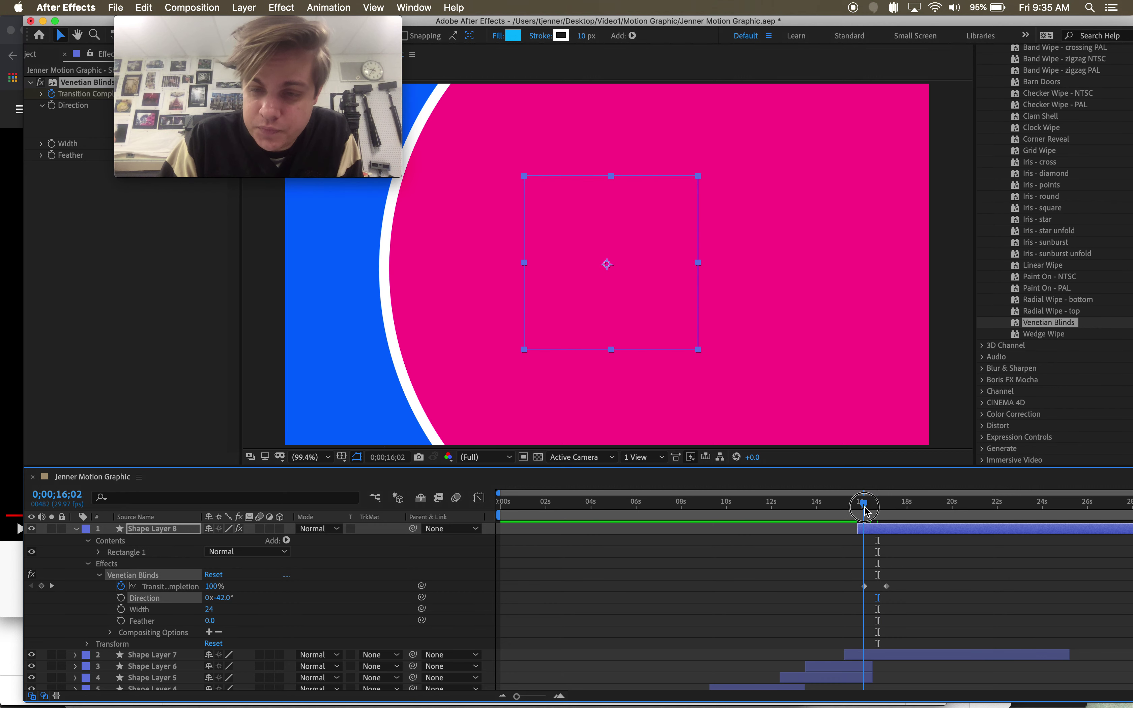
pyautogui.moveTo(865, 510); pyautogui.dragTo(864, 510)
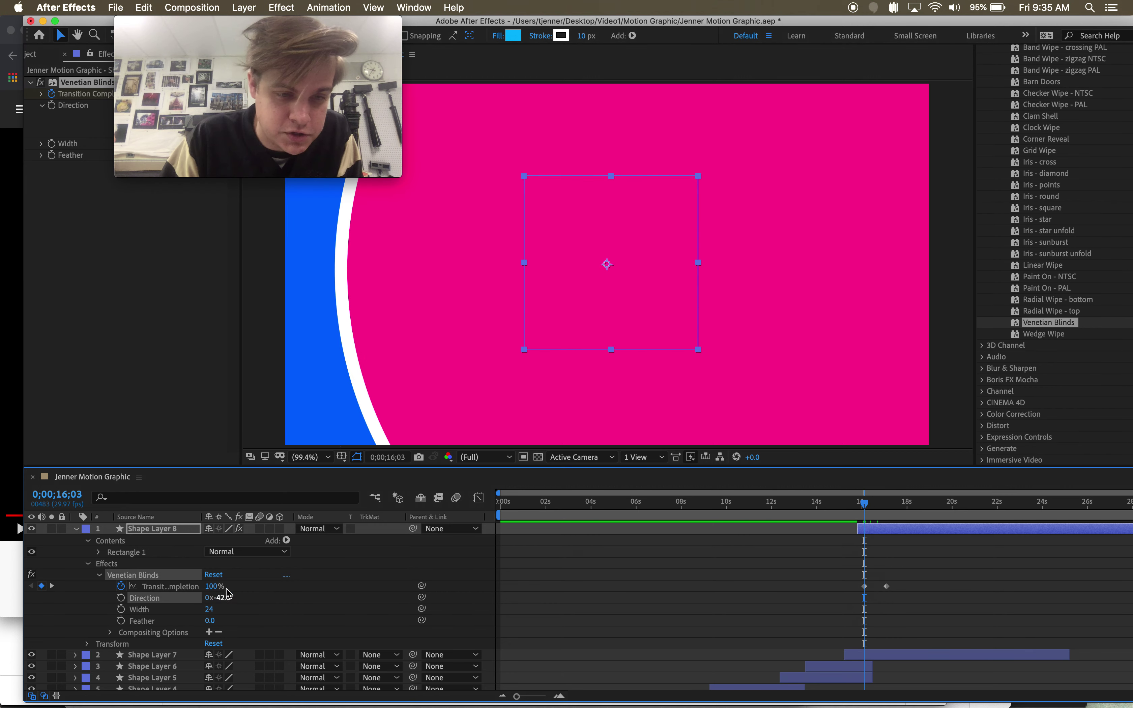
pyautogui.click(121, 597)
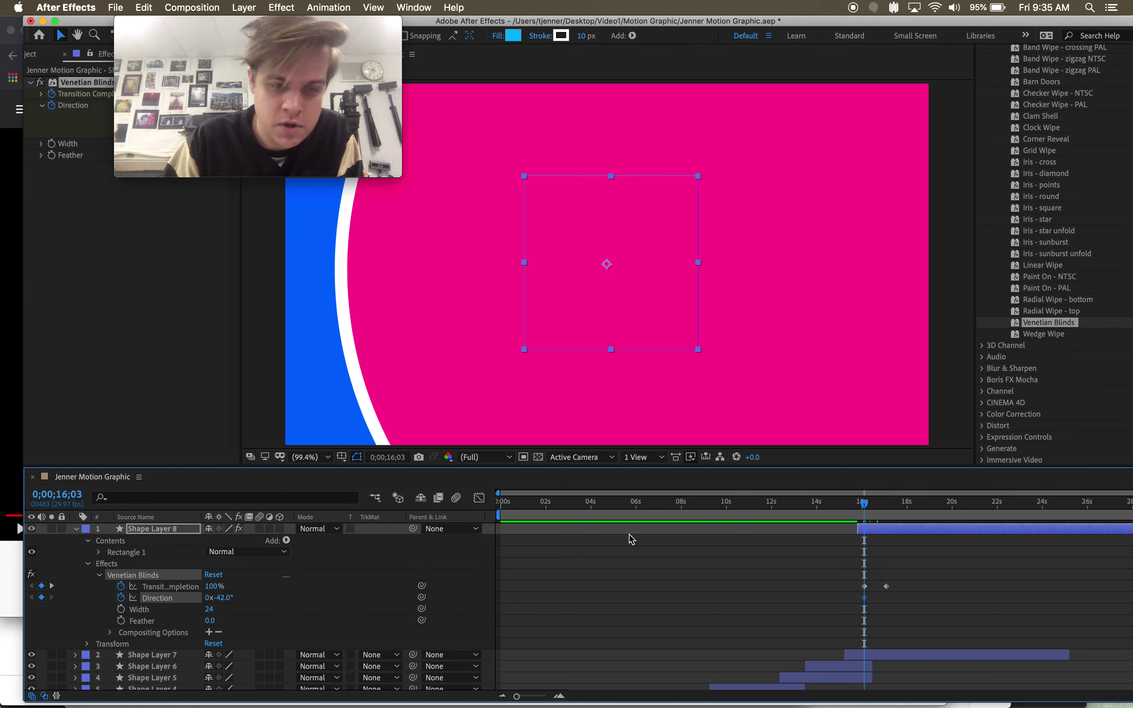
# Set Direction to +82° near 17 seconds and preview the rotating stripes
pyautogui.moveTo(865, 510); pyautogui.dragTo(887, 506)
pyautogui.moveTo(224, 598); pyautogui.dragTo(304, 590)
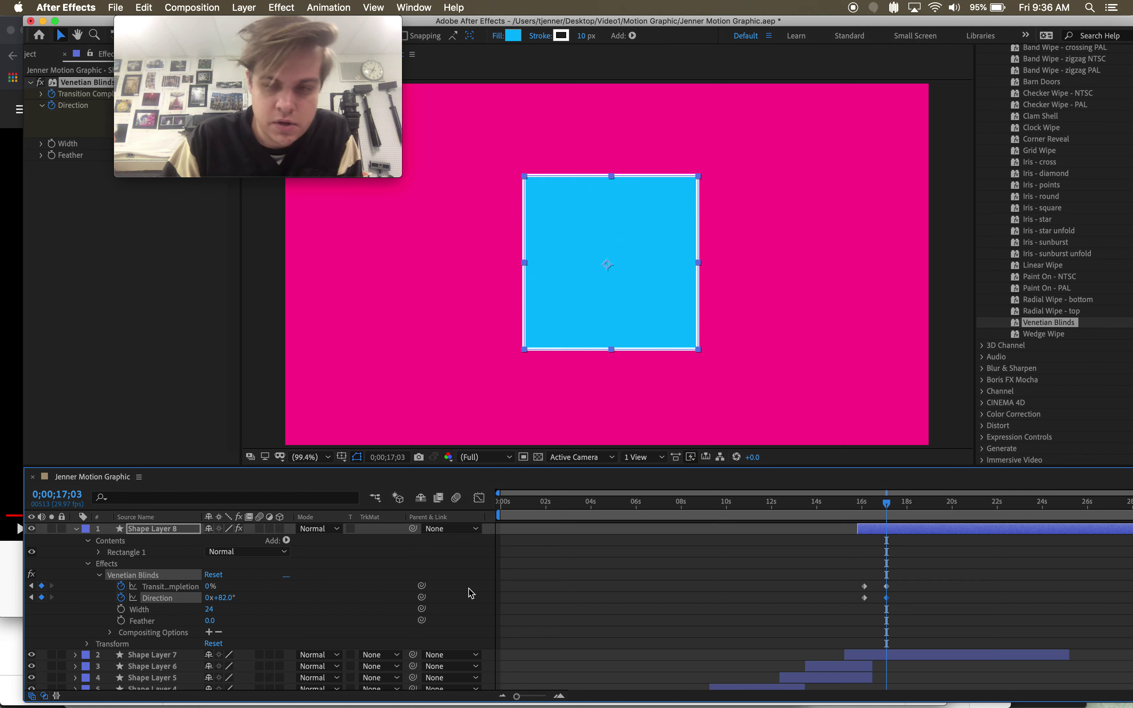
pyautogui.click(857, 504)
pyautogui.press('space')
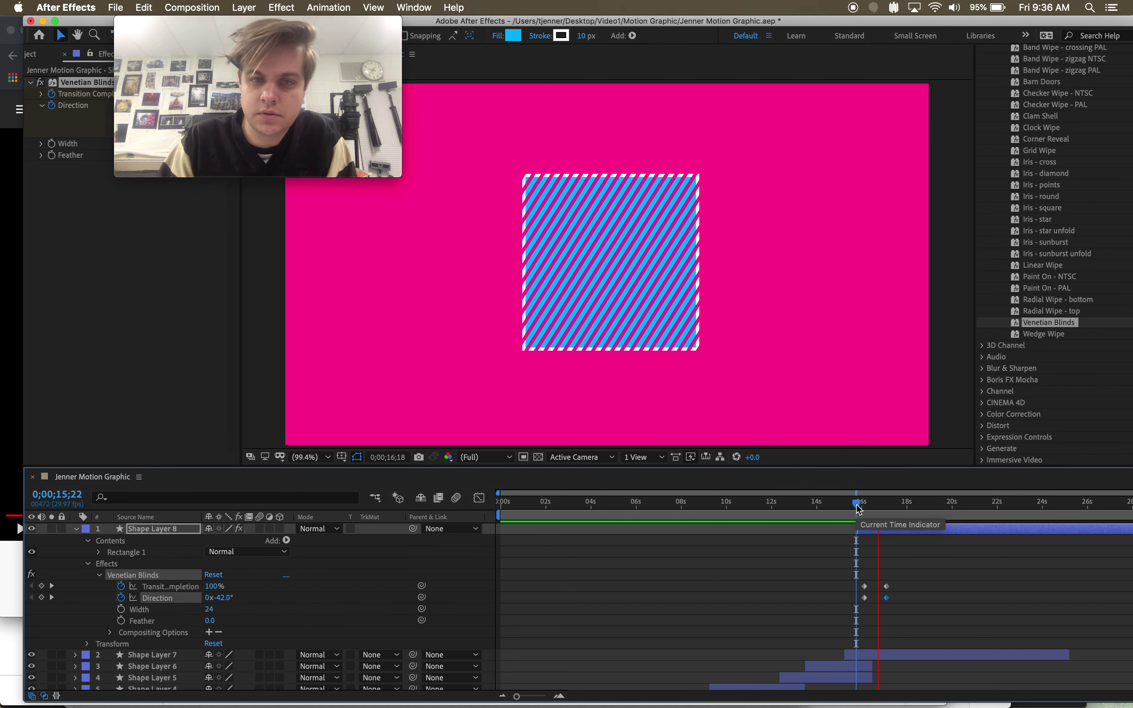
pyautogui.press('space')
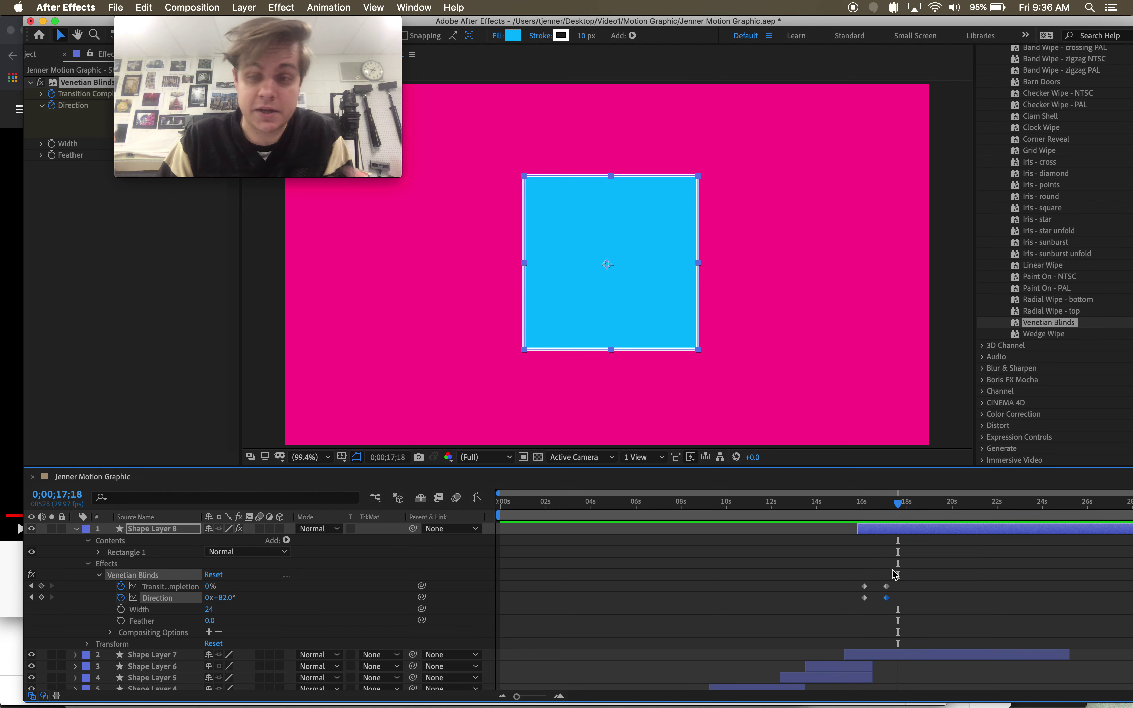
pyautogui.moveTo(900, 604); pyautogui.dragTo(918, 586)
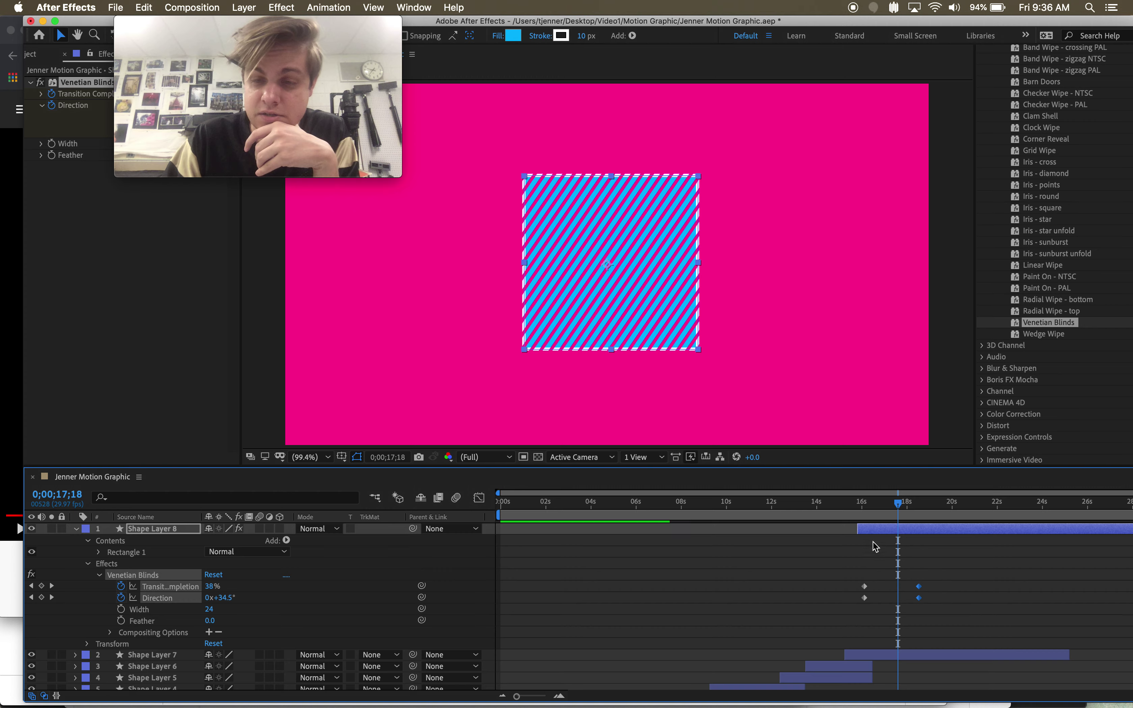
pyautogui.click(853, 505)
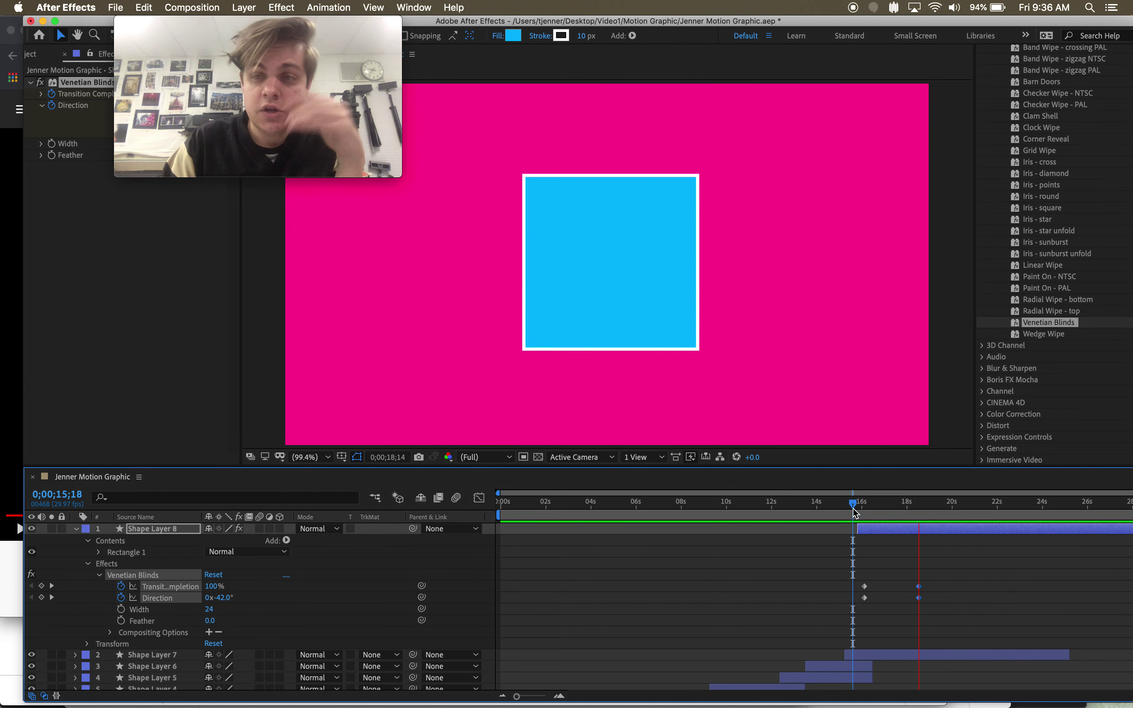
pyautogui.press('space')
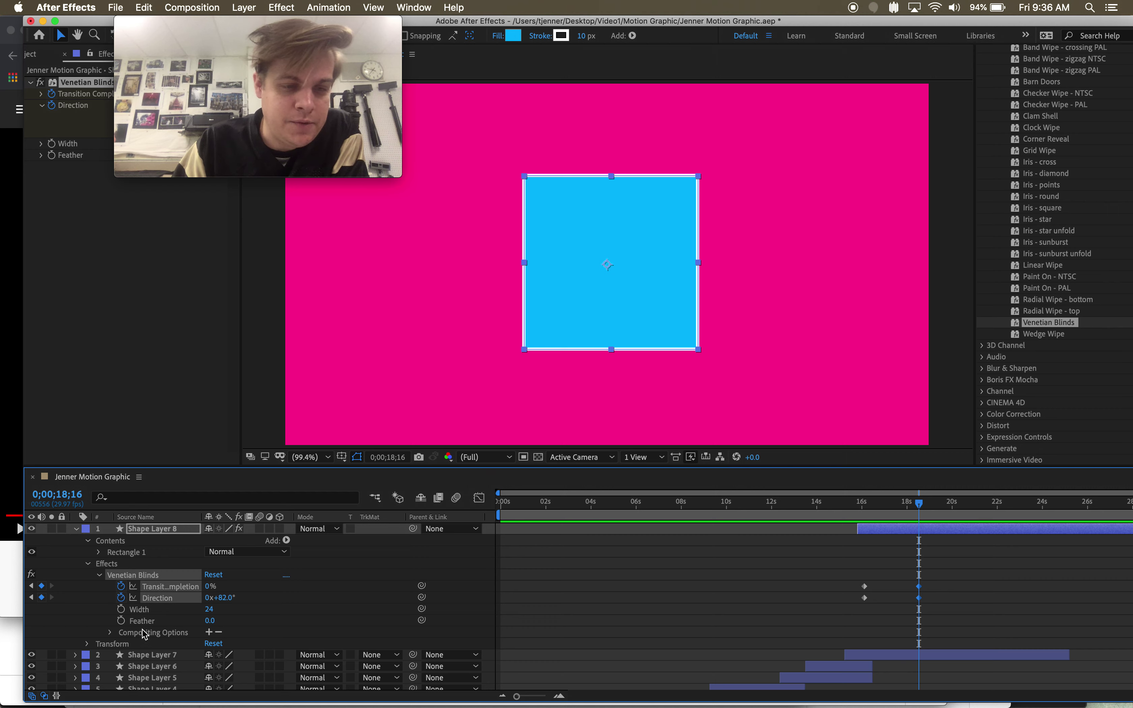
# Try Width 64, undo it, and keyframe the blinds Width at 24 at 16;07
pyautogui.click(889, 505)
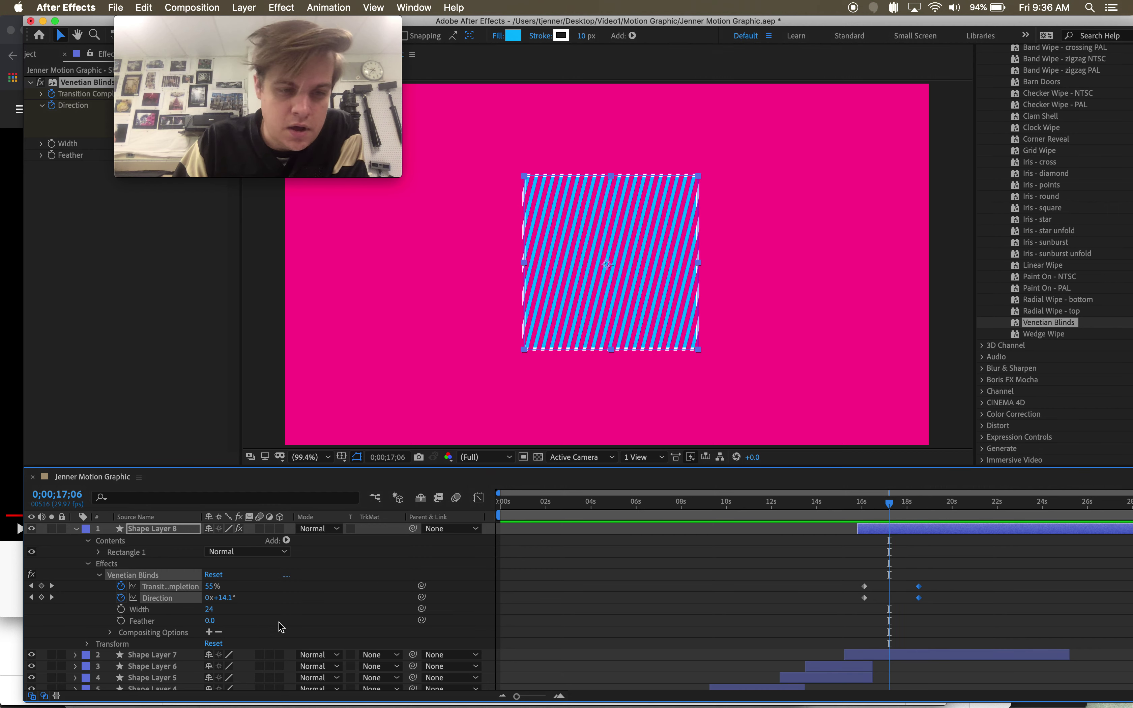
pyautogui.click(211, 608)
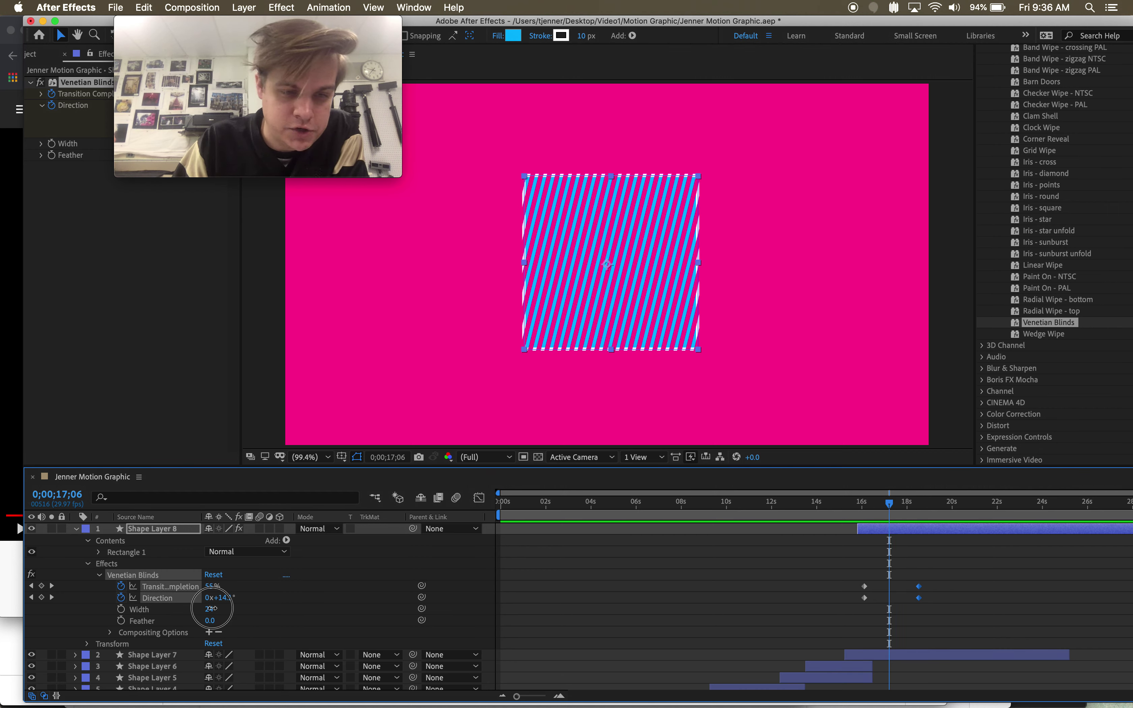
pyautogui.moveTo(211, 609); pyautogui.dragTo(236, 606)
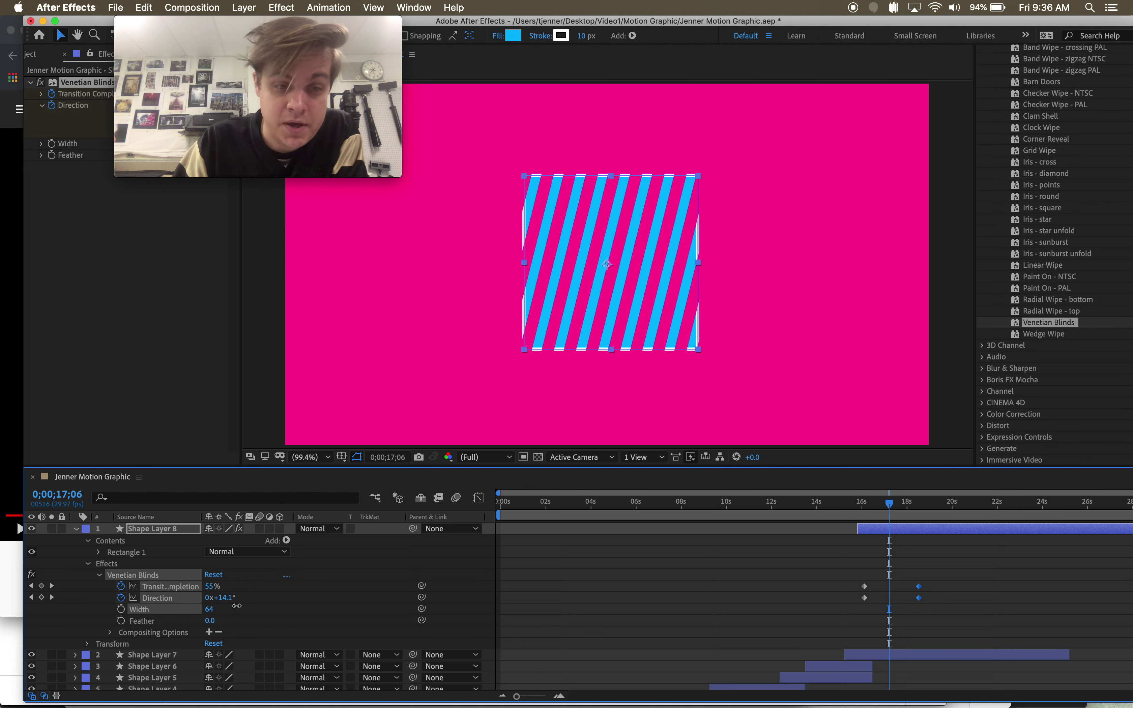
pyautogui.press('super+z')
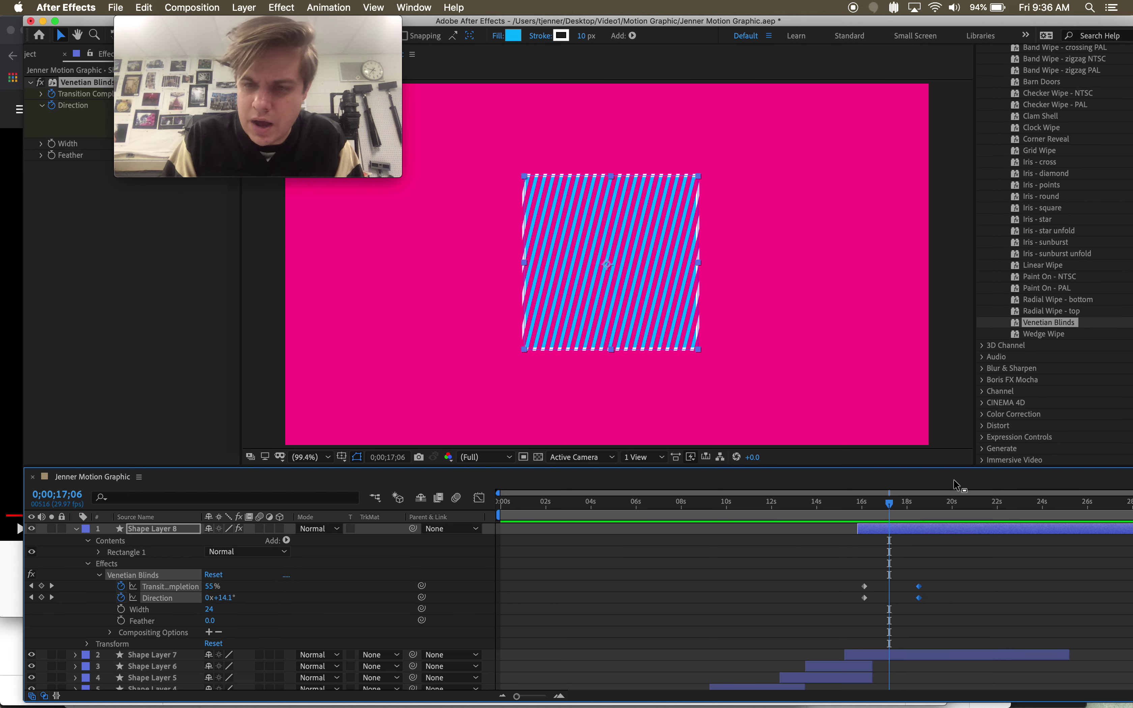
pyautogui.moveTo(889, 503); pyautogui.dragTo(864, 520)
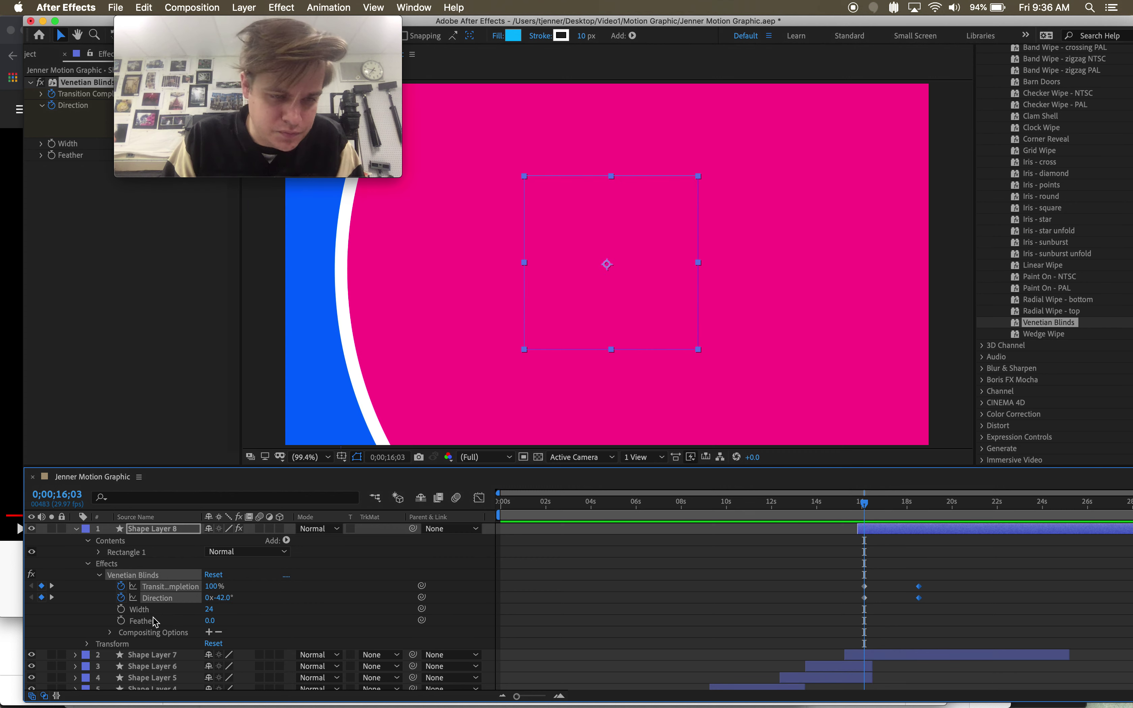
pyautogui.click(121, 609)
# Keyframe Width 51 at 17;04 and back to 24 at the transition's end
pyautogui.moveTo(865, 506); pyautogui.dragTo(885, 505)
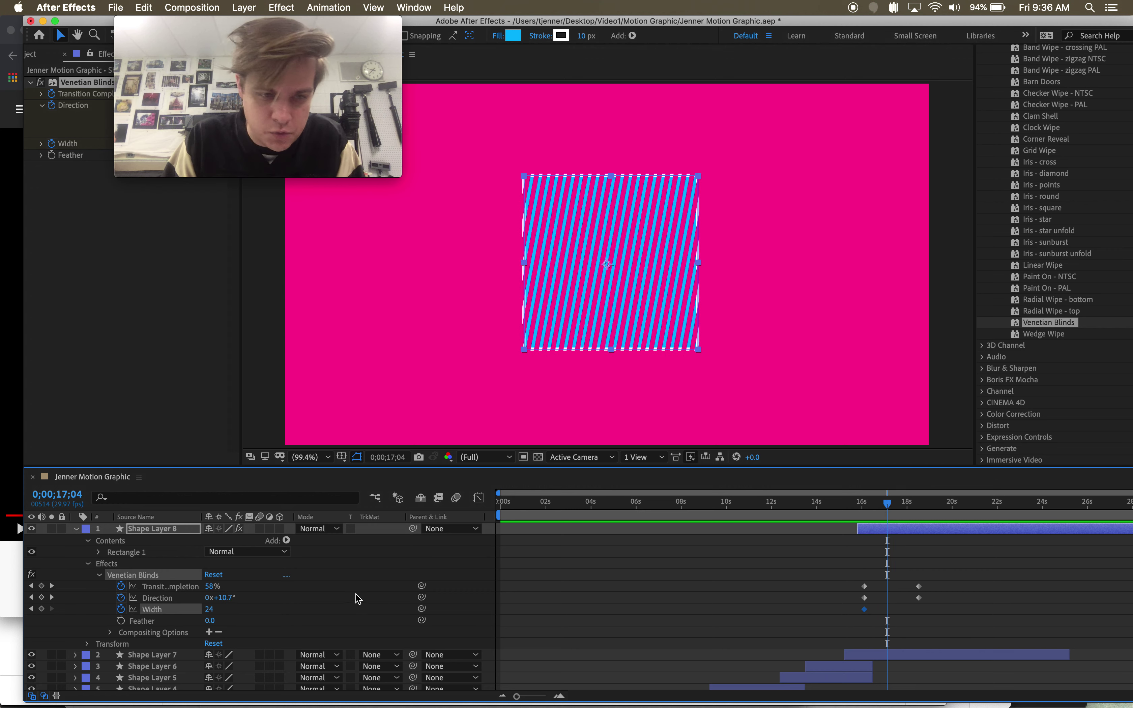
pyautogui.moveTo(209, 608); pyautogui.dragTo(228, 608)
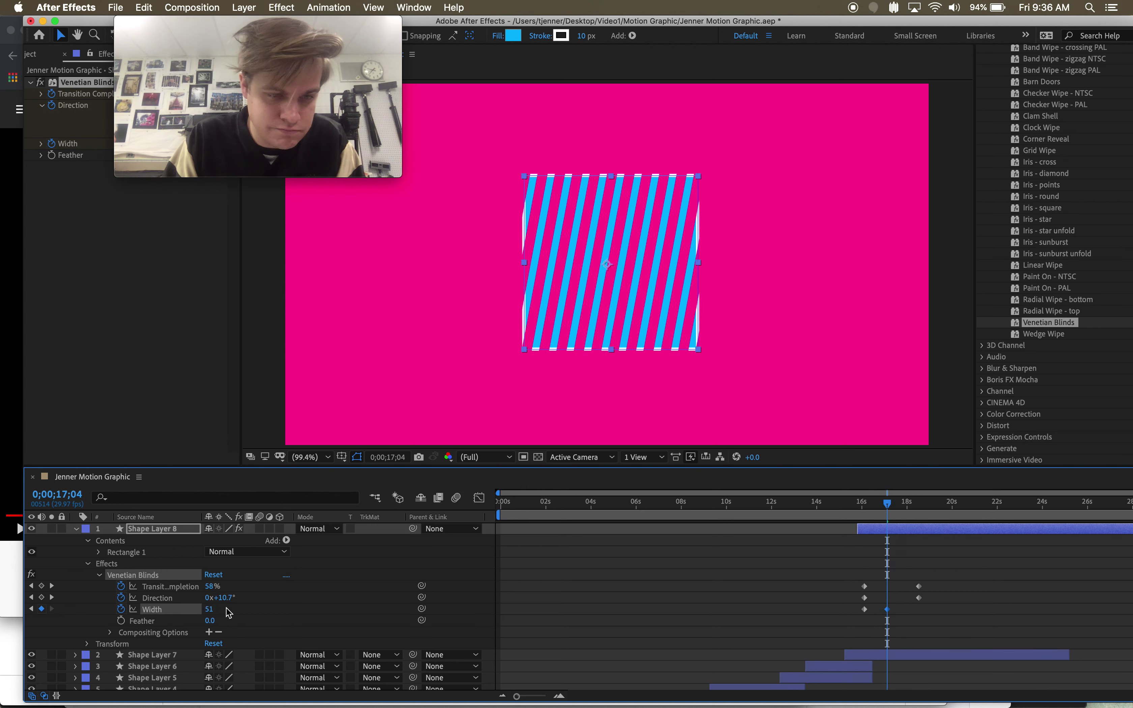
pyautogui.moveTo(889, 511); pyautogui.dragTo(921, 508)
pyautogui.click(210, 609)
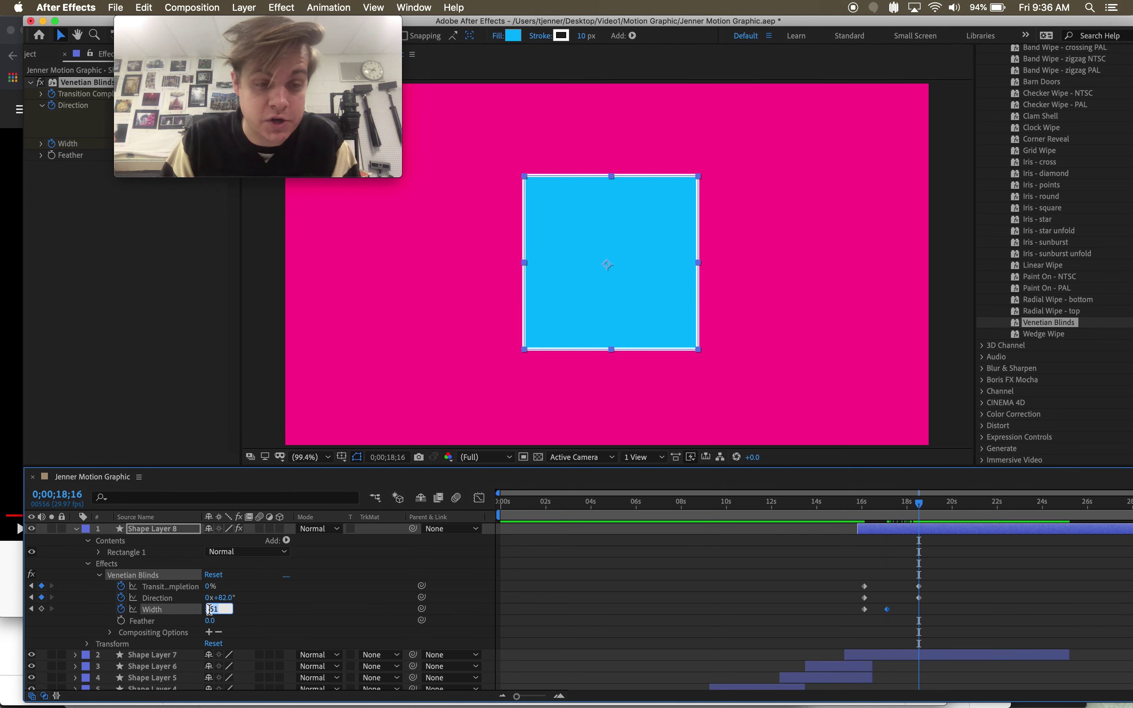
pyautogui.write('24')
pyautogui.press('Return')
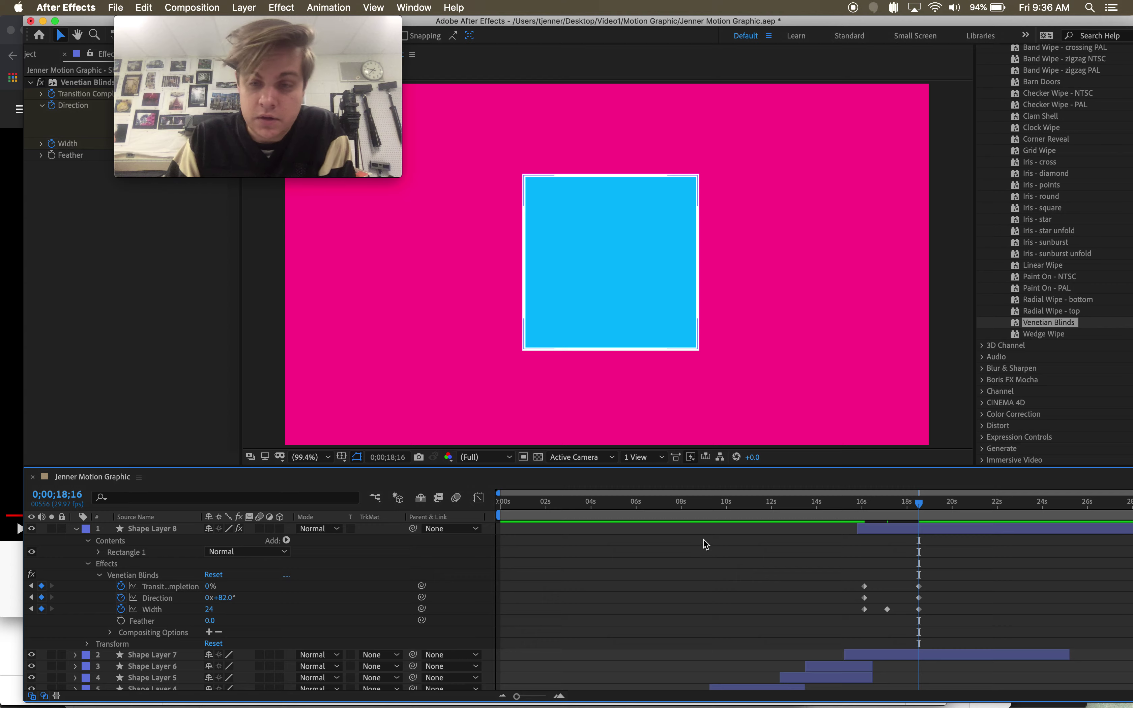
# Preview the transition with animated width and select the Venetian Blinds effect
pyautogui.click(860, 502)
pyautogui.press('space')
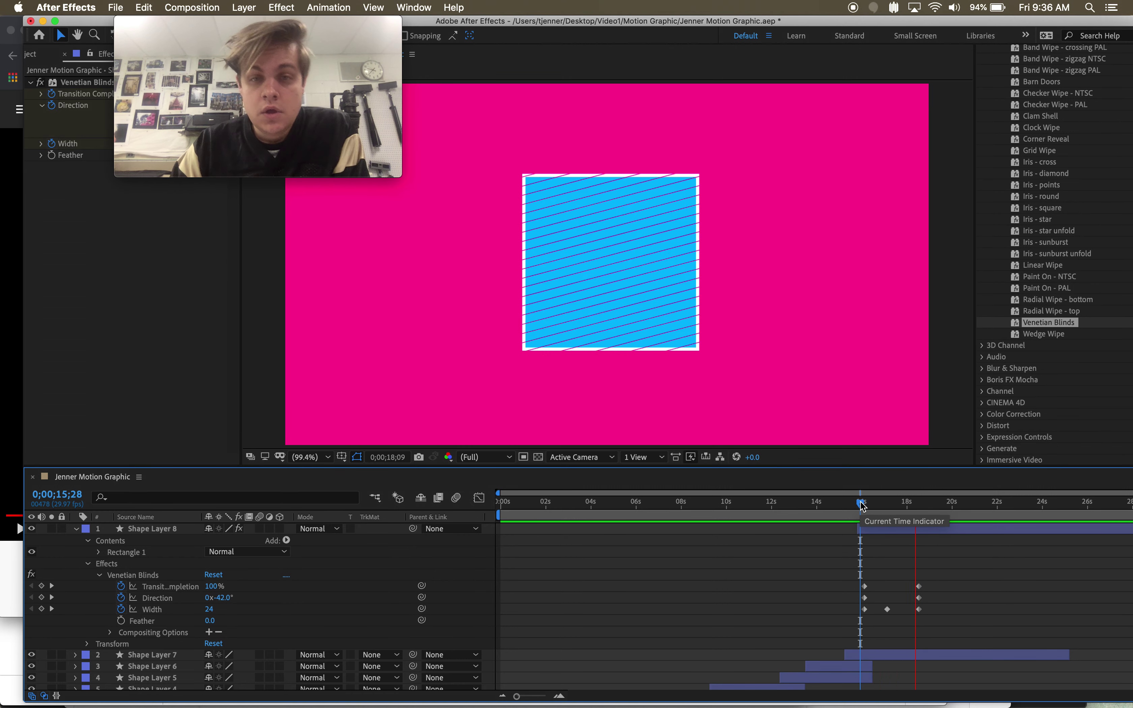
pyautogui.press('space')
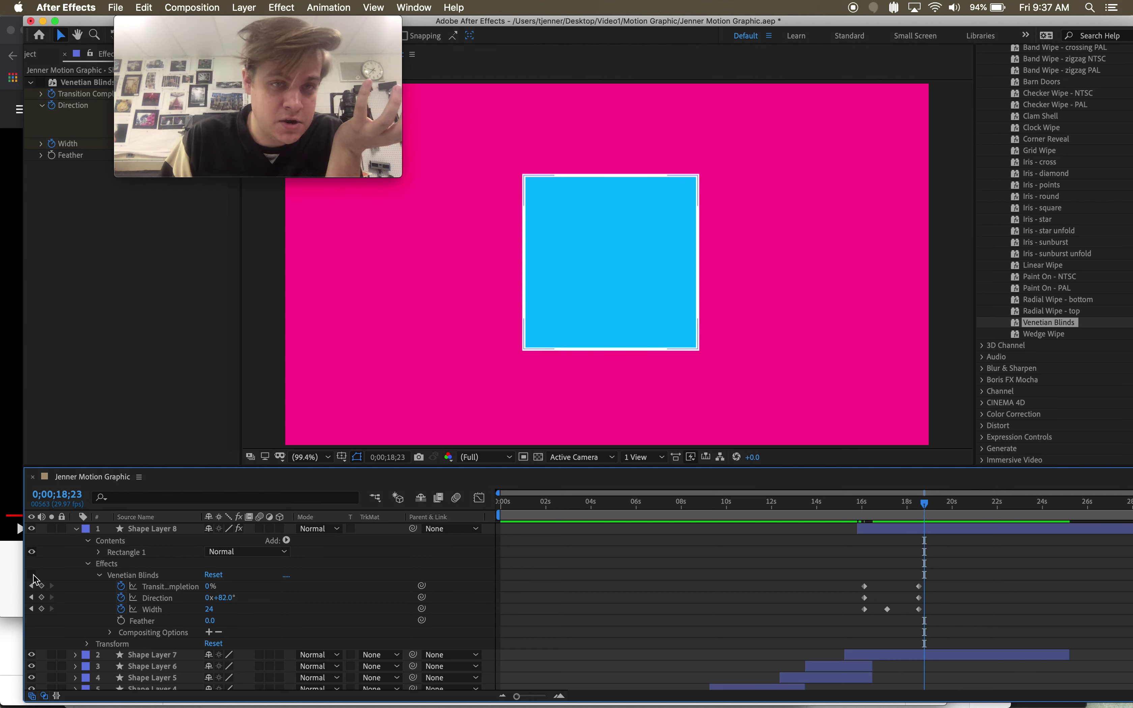
pyautogui.click(131, 579)
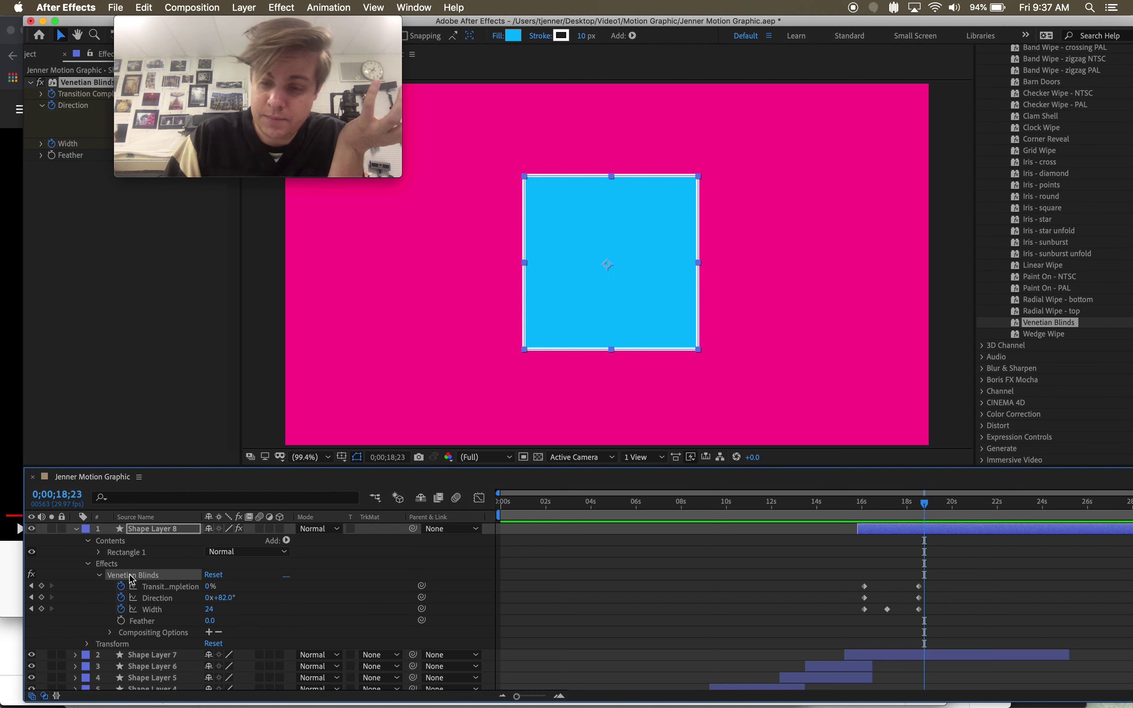
# Delete the Venetian Blinds effect from Shape Layer 8 and scroll the Effects & Presets list
pyautogui.press('Delete')
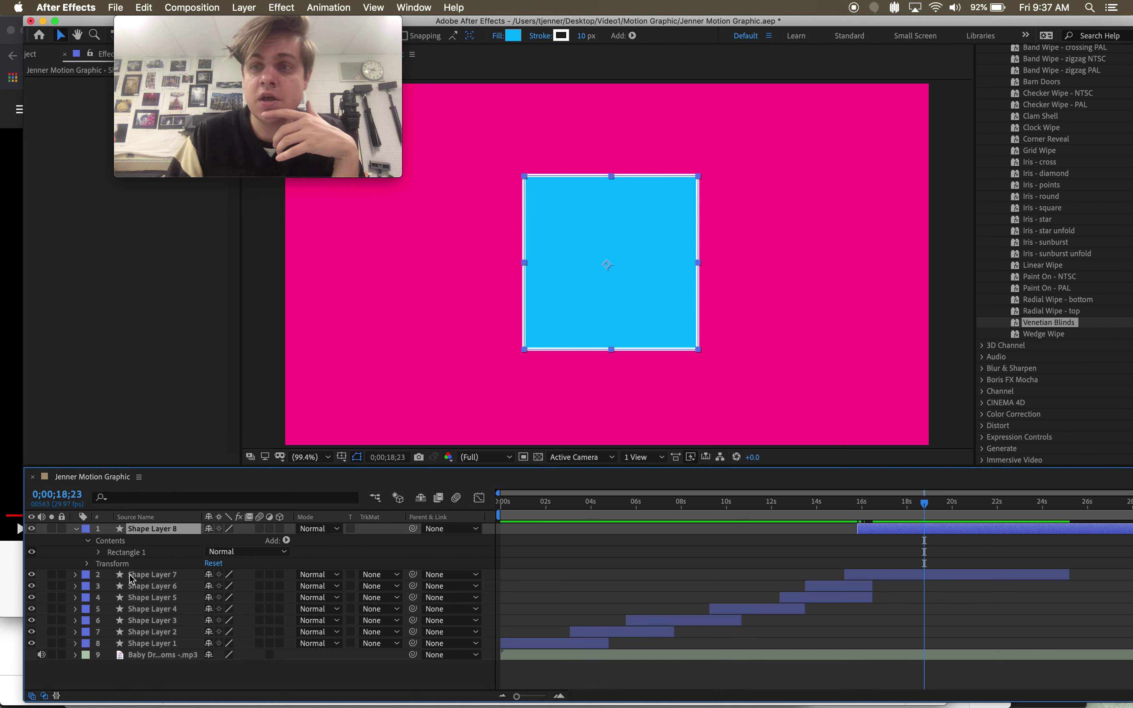
pyautogui.scroll(8, 1065, 116)
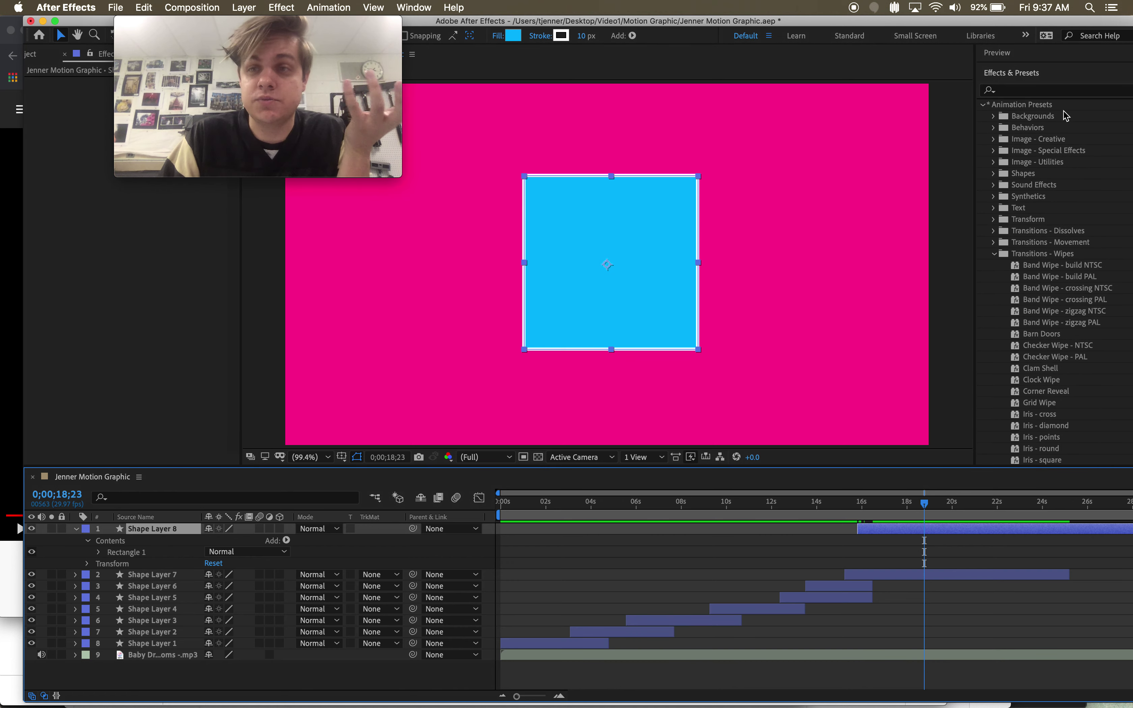
pyautogui.scroll(-5, 1007, 102)
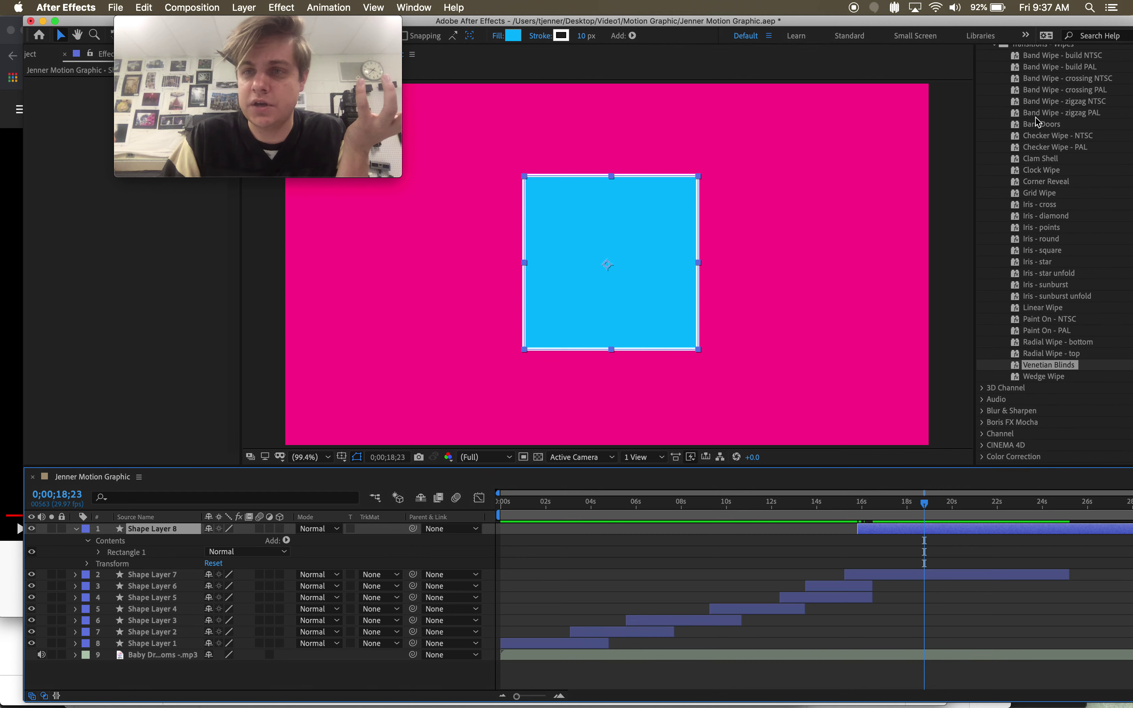